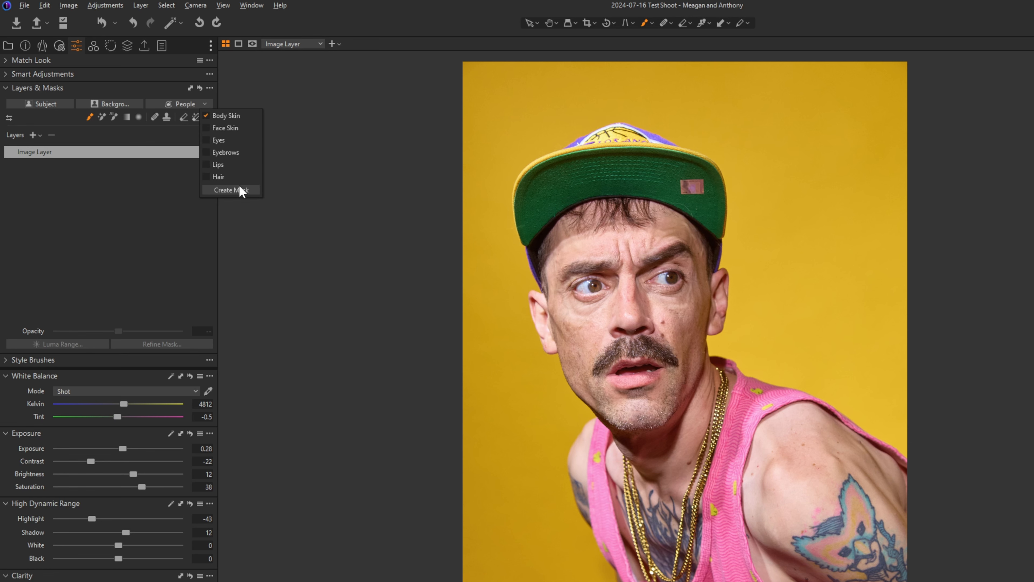
Step: Create a Body Skin mask layer and a separate Face Skin mask layer for the man in the cap, previewing the mask coverage
left_click(239, 190)
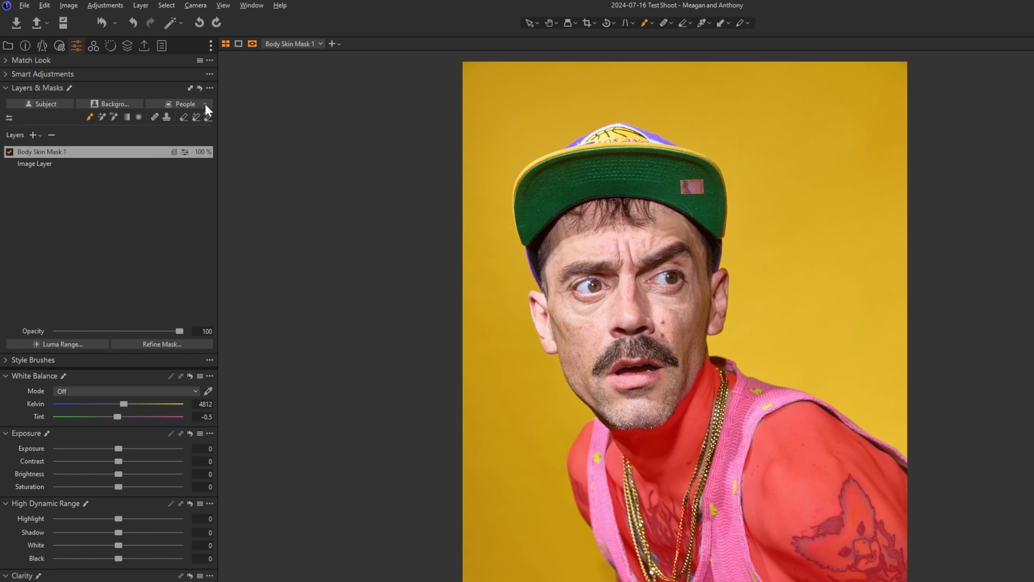
key("alt+m")
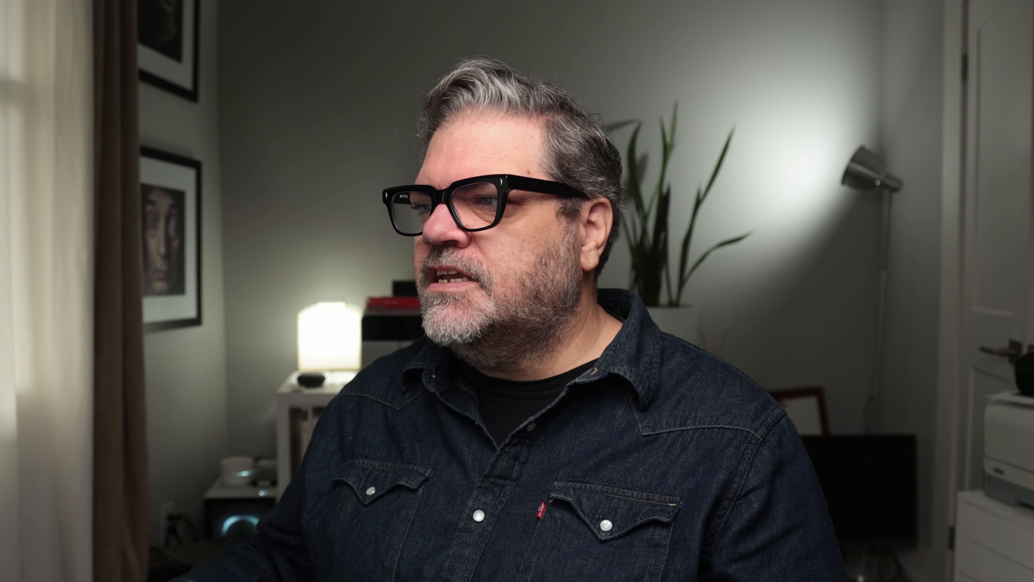
left_click(207, 127)
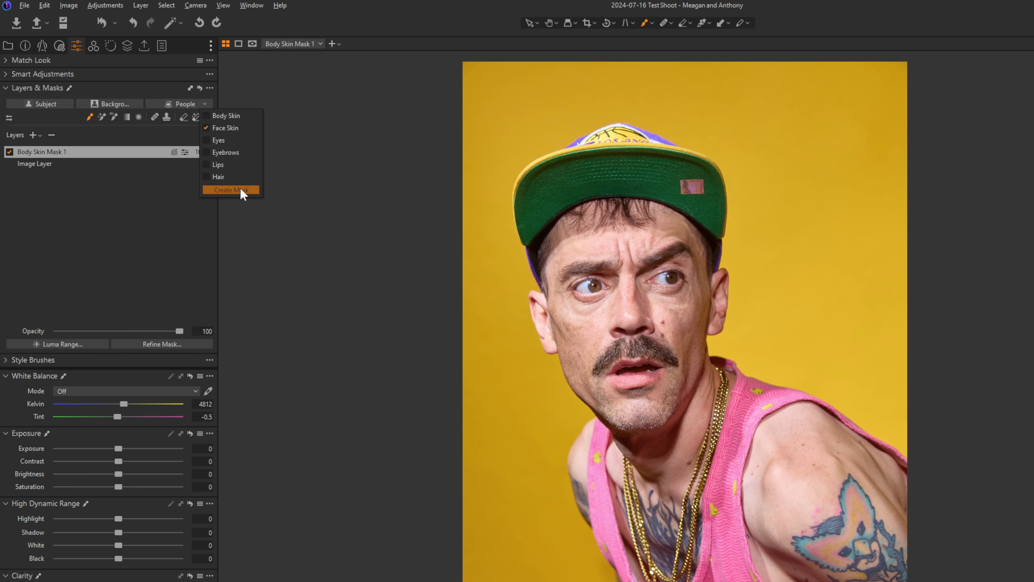
left_click(242, 190)
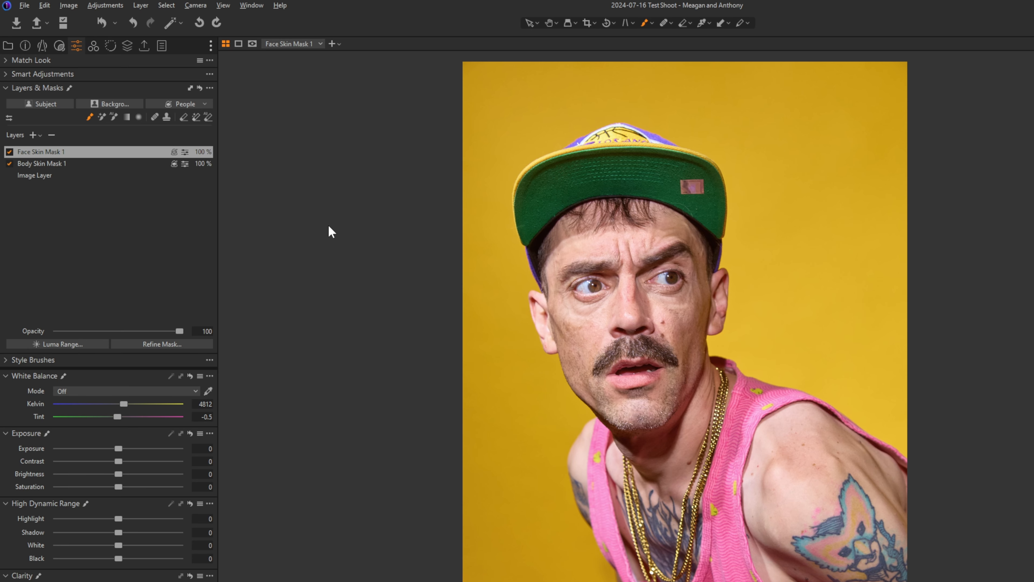
key("m")
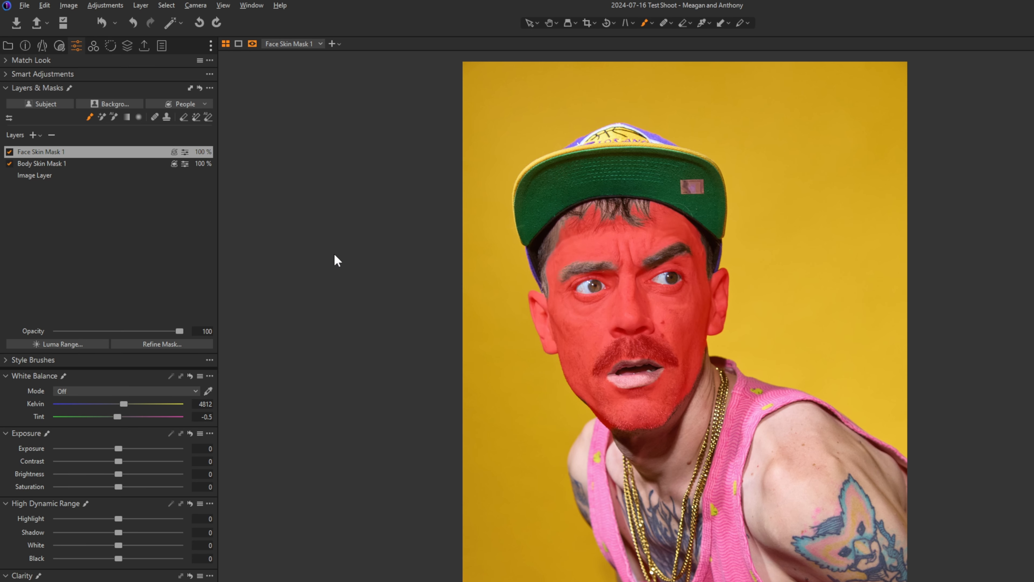
key("m")
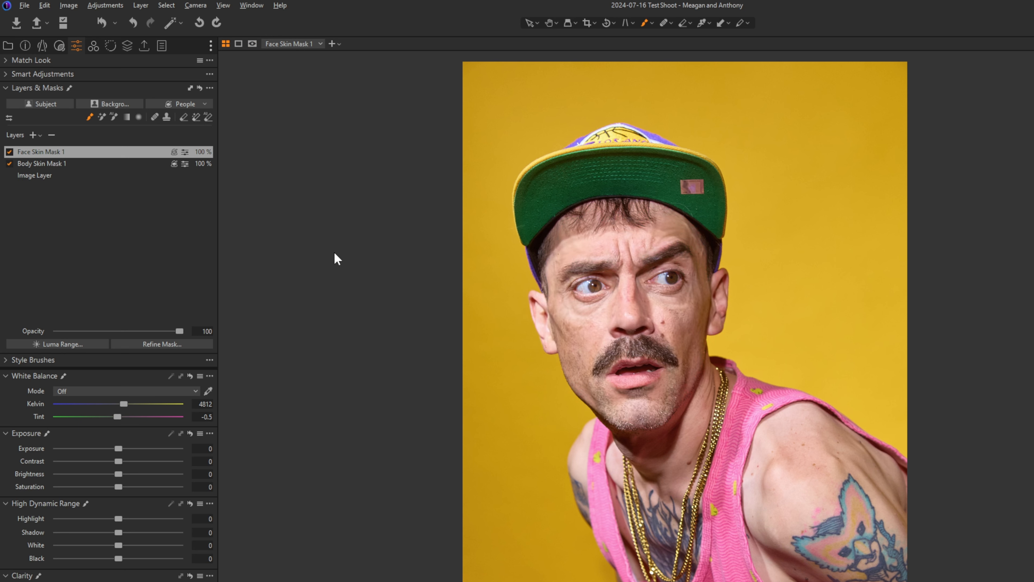
Step: Create a single people mask combining Body Skin and Face Skin, and inspect it in both the red overlay and grayscale views
left_click(204, 104)
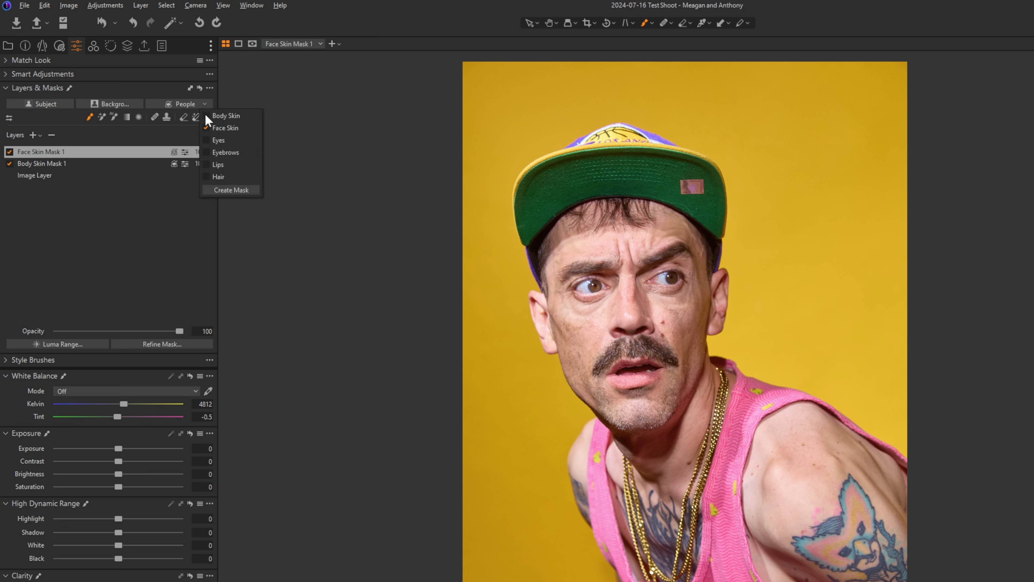
left_click(245, 192)
key("m")
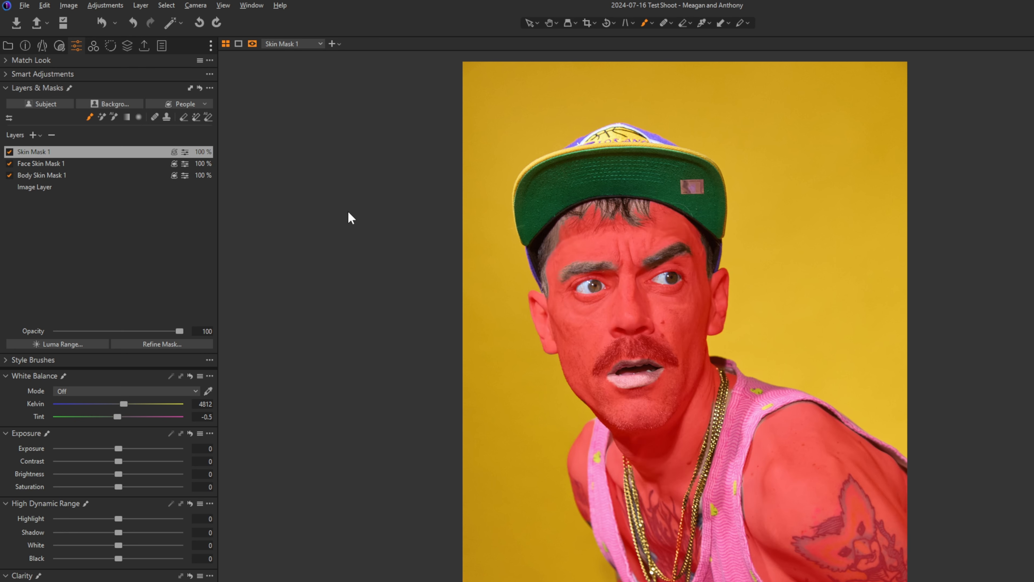
key("m")
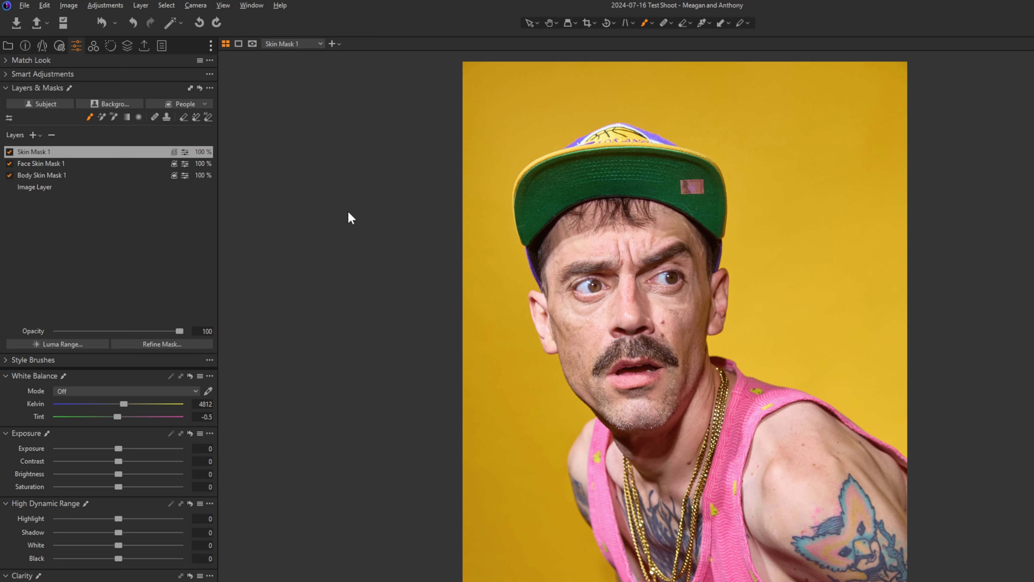
key("alt+m")
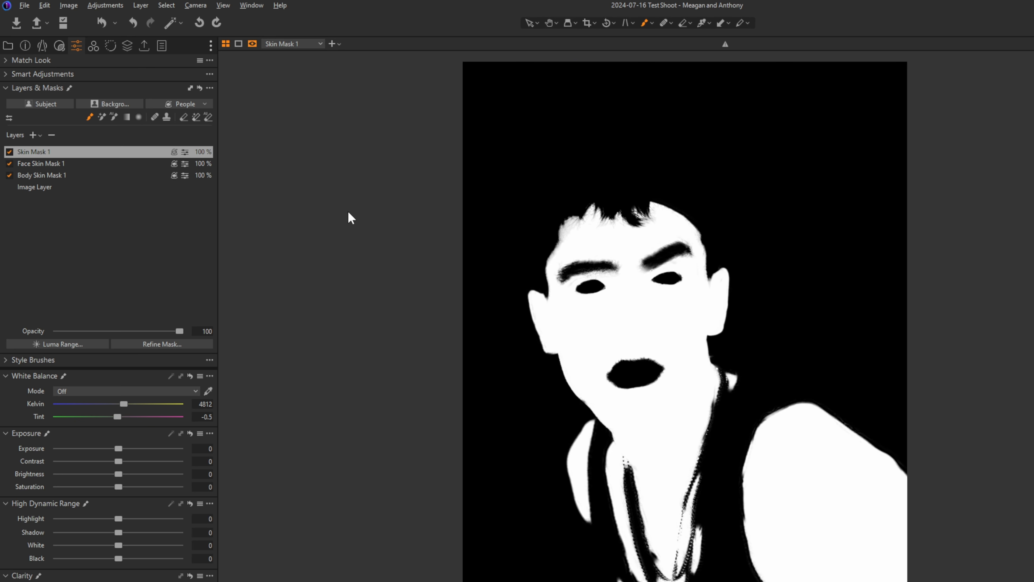
key("alt+m")
key("m")
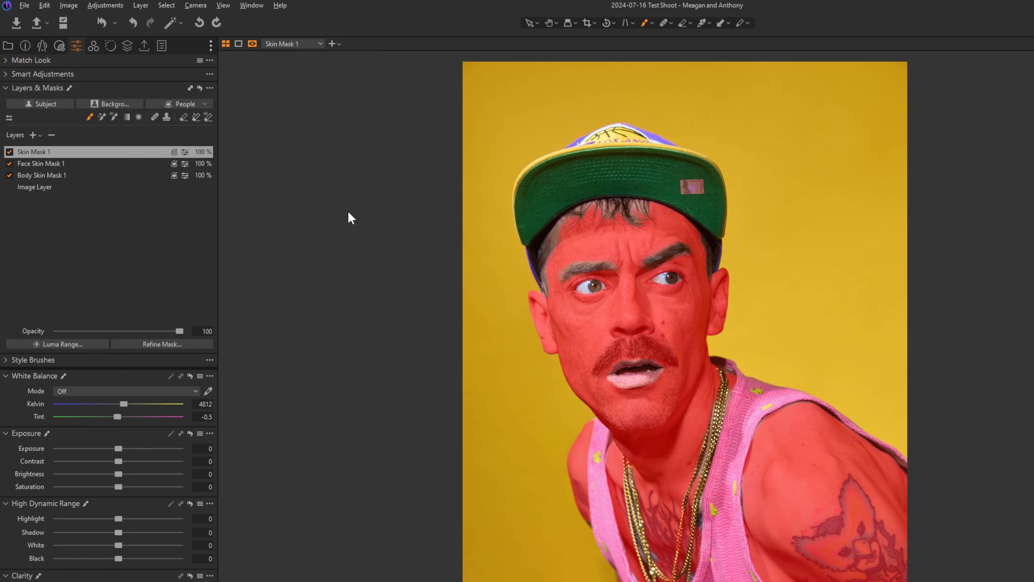
key("m")
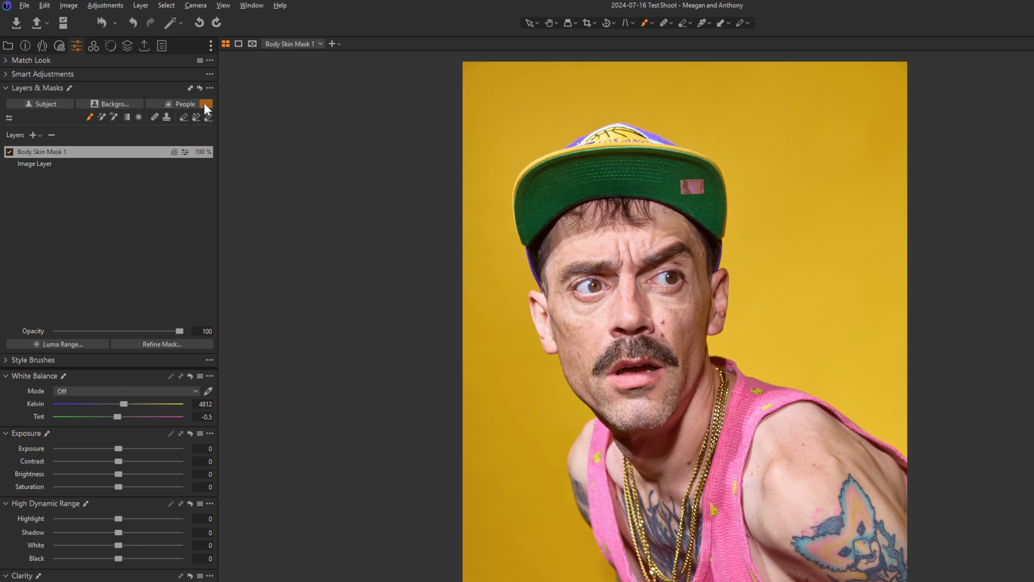
Step: Create a mask with only Face Skin selected, on its own layer alongside the Body Skin mask
left_click(204, 103)
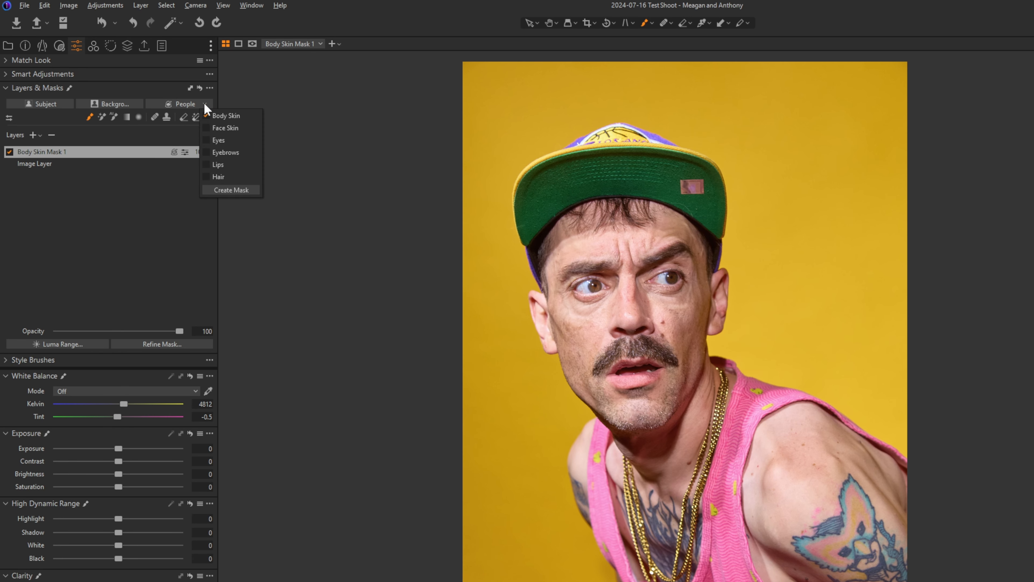
left_click(207, 127)
left_click(256, 191)
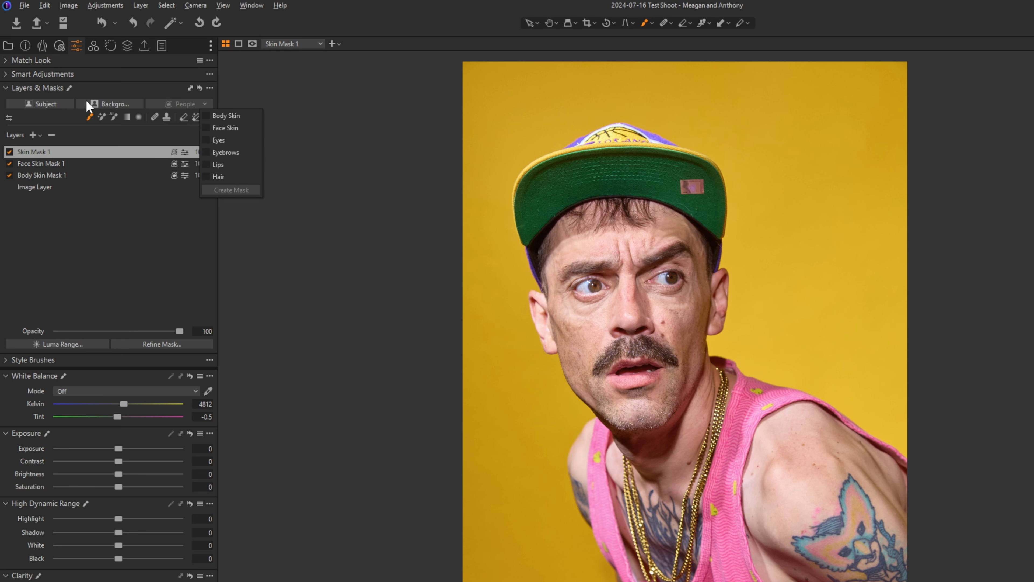
left_click(51, 102)
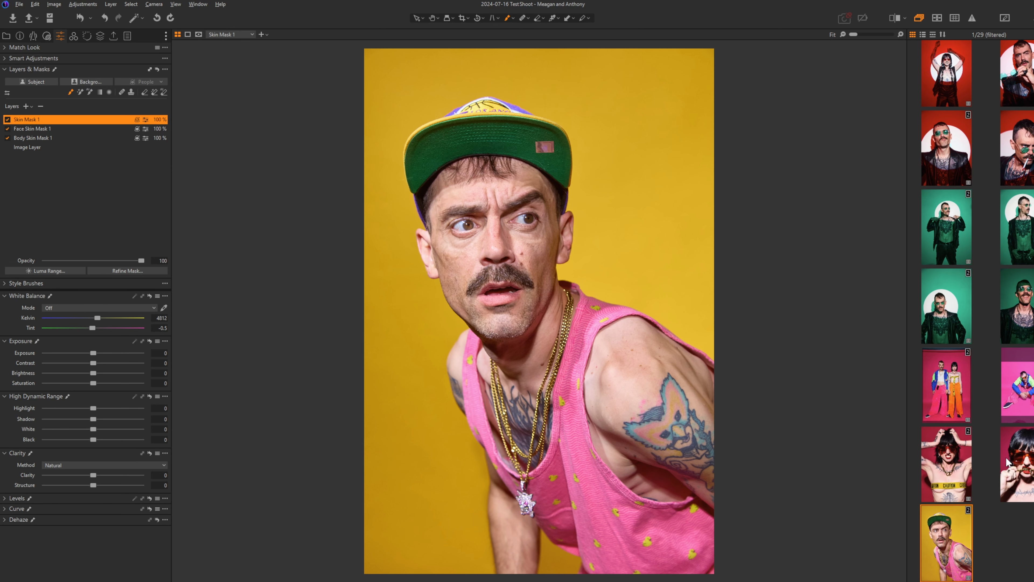
Step: Set the combined Skin mask's exposure to 2.11 and apply all three mask layers to the close-up portrait with orange sunglasses
left_click_drag(93, 353, 119, 357)
left_click(1008, 491, "ctrl")
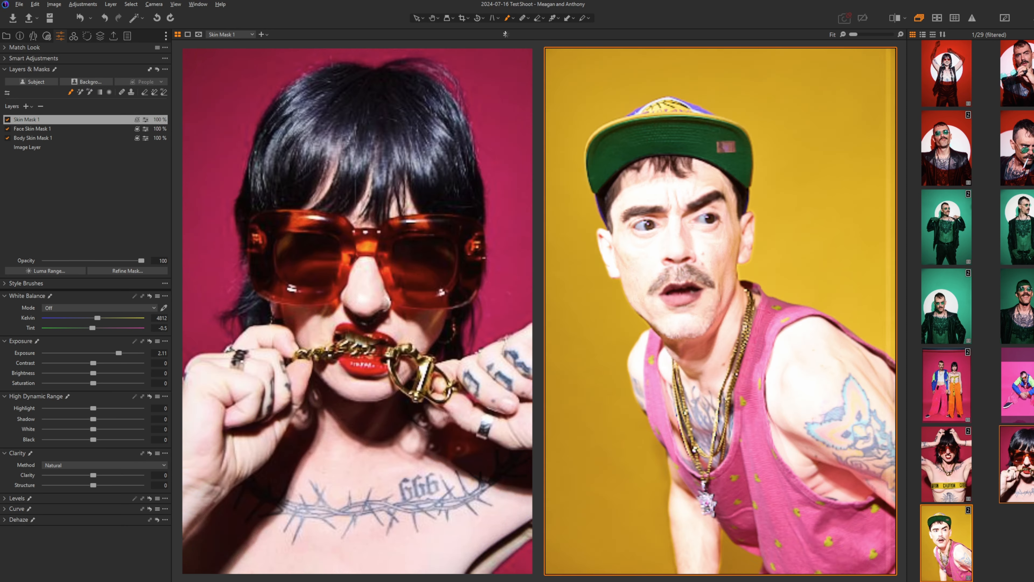
left_click(150, 70)
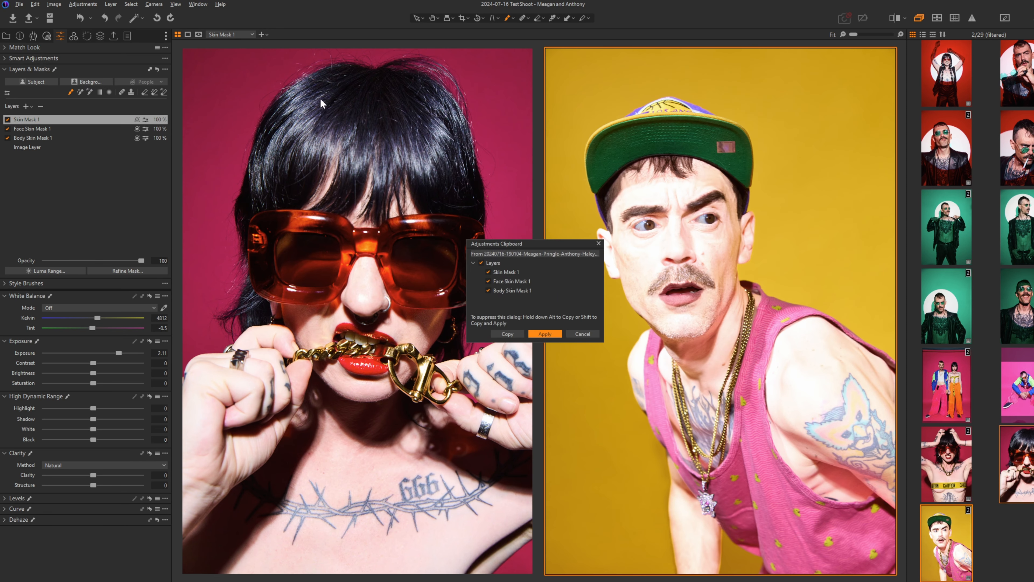
left_click(552, 335)
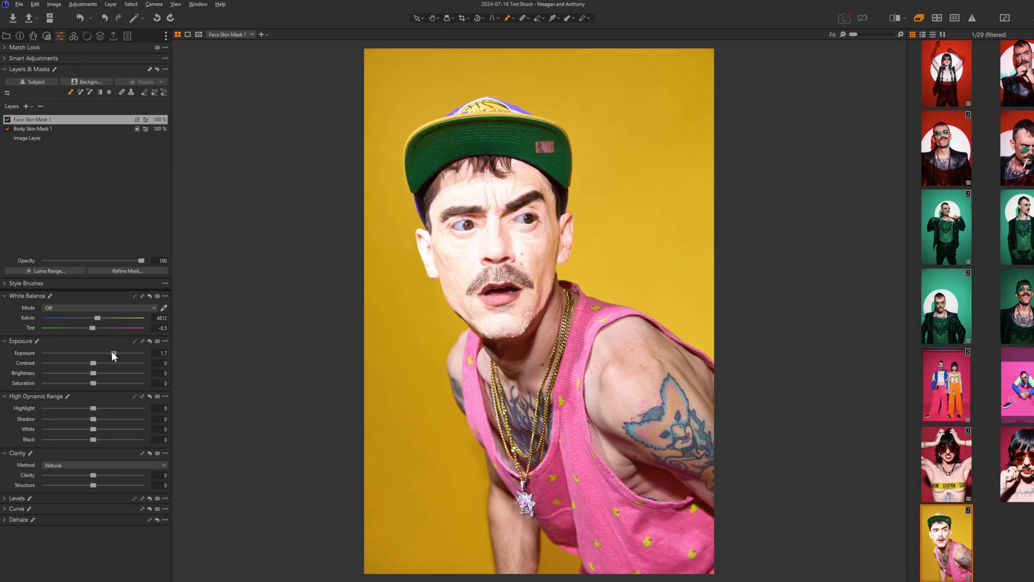
Step: Set the Face Skin mask's exposure to 2.67 and apply the Face Skin and Body Skin layers to the orange-sunglasses portrait
left_click_drag(111, 353, 124, 357)
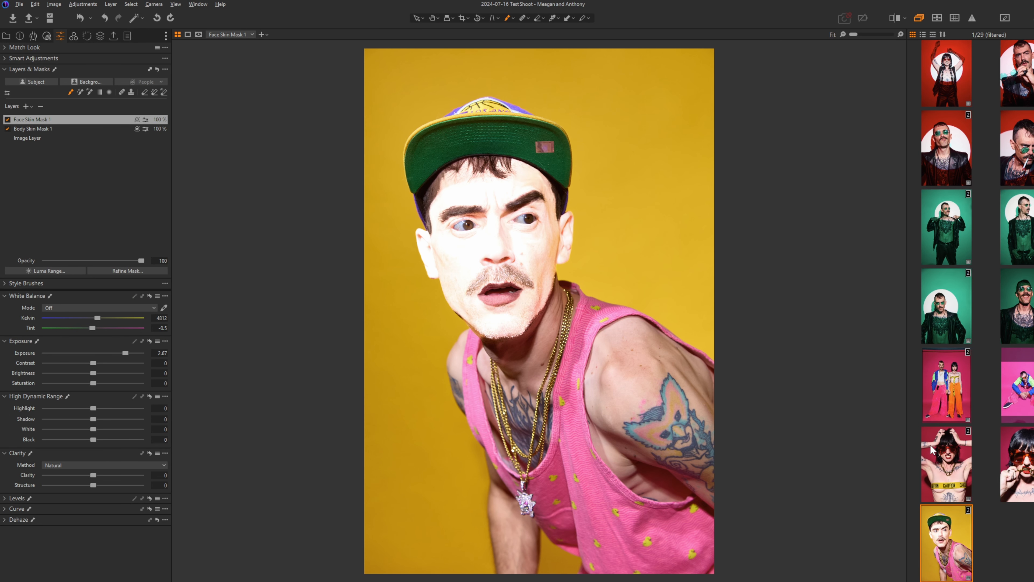
left_click(1019, 470, "ctrl")
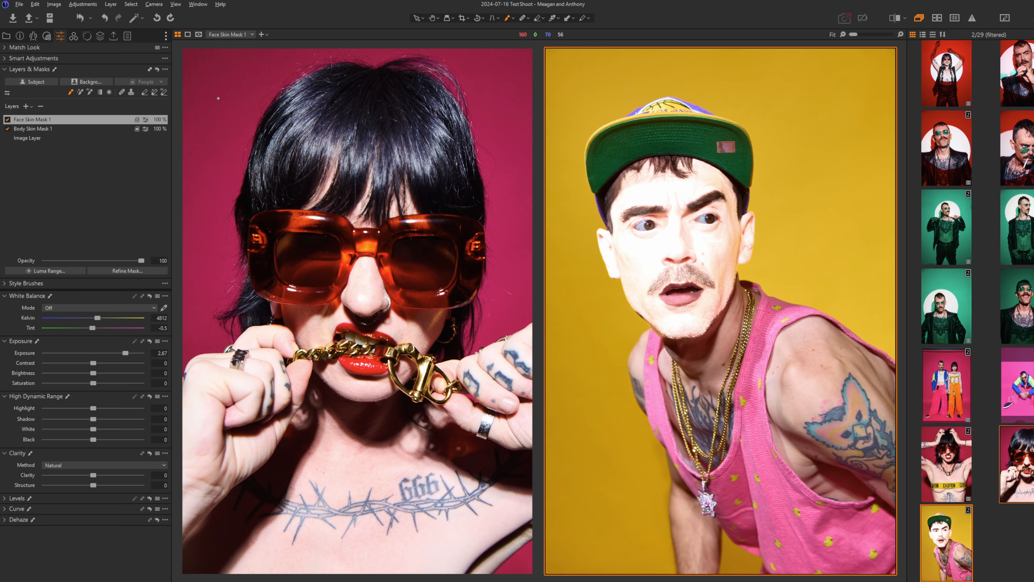
left_click(151, 71)
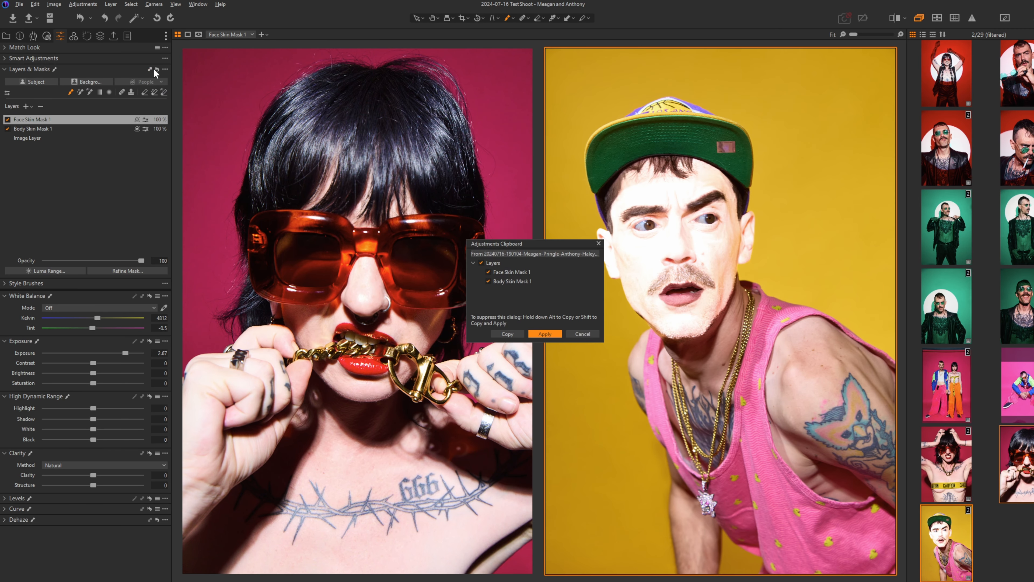
left_click(544, 334)
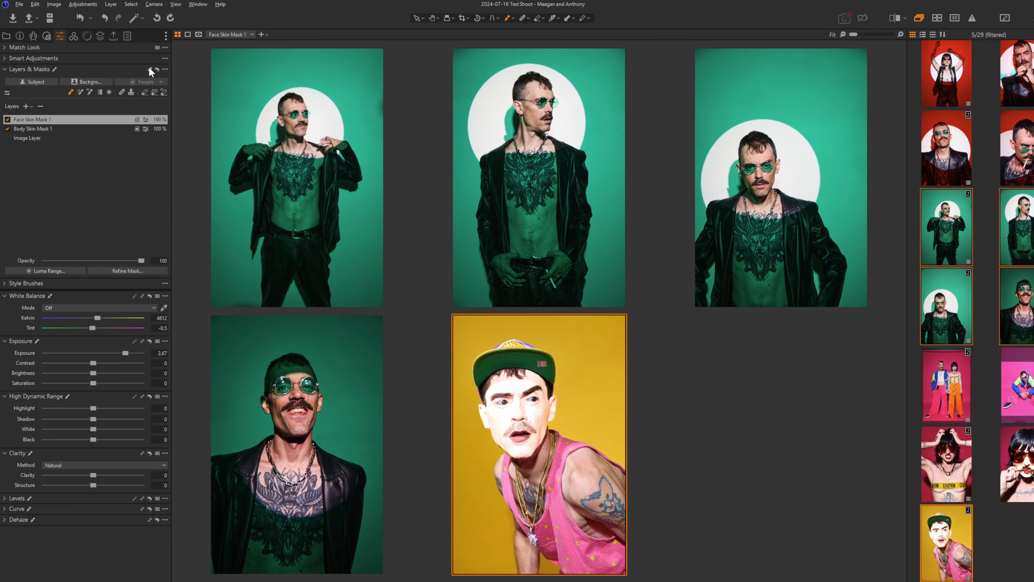
Step: Apply the brightened portrait's mask layers to the four selected green-background photos
left_click(150, 70)
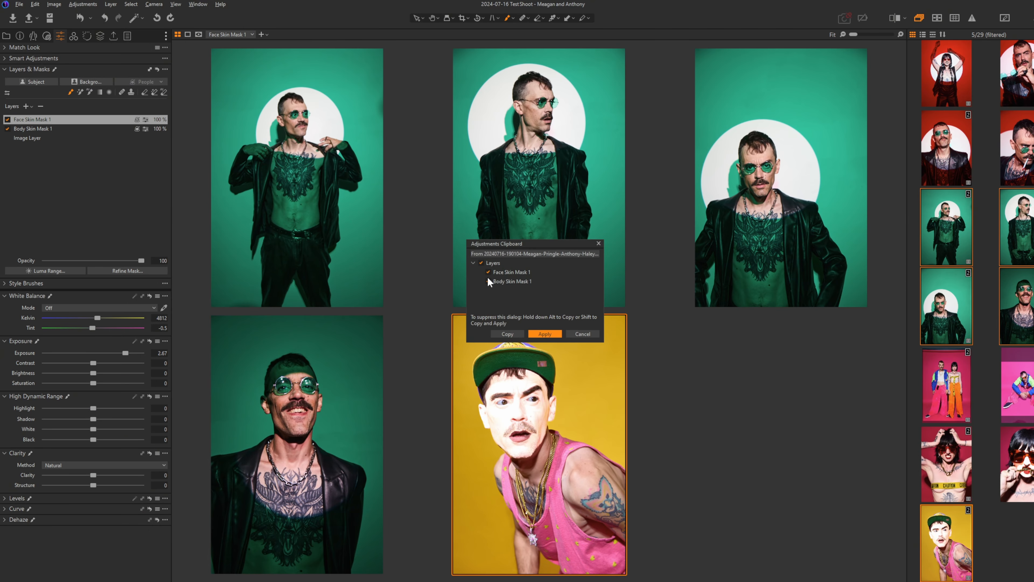
left_click(546, 333)
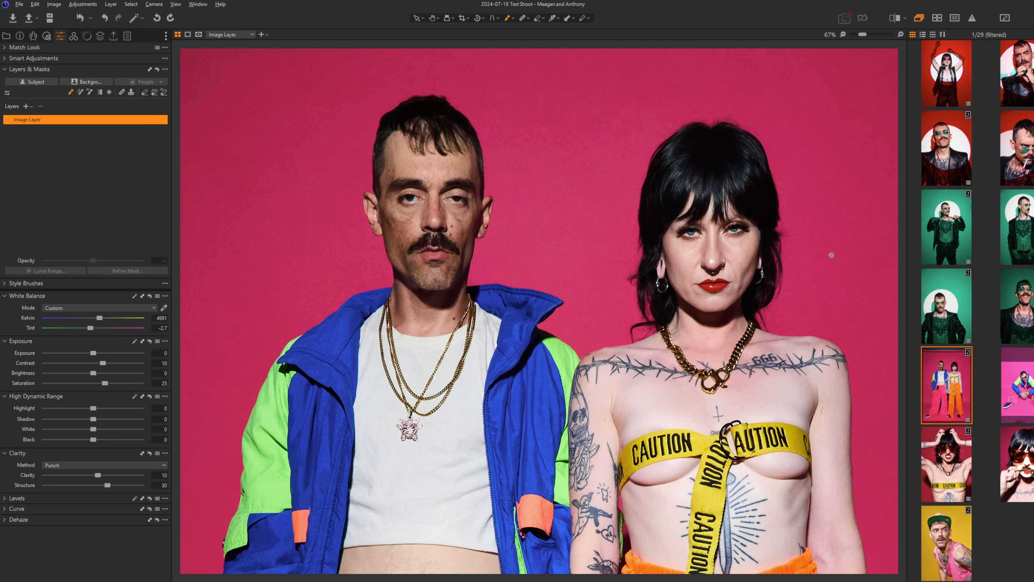
Step: Create a Face Skin mask on the two-person photo and check its coverage in the grayscale mask view
left_click(162, 82)
left_click(162, 110)
left_click(162, 109)
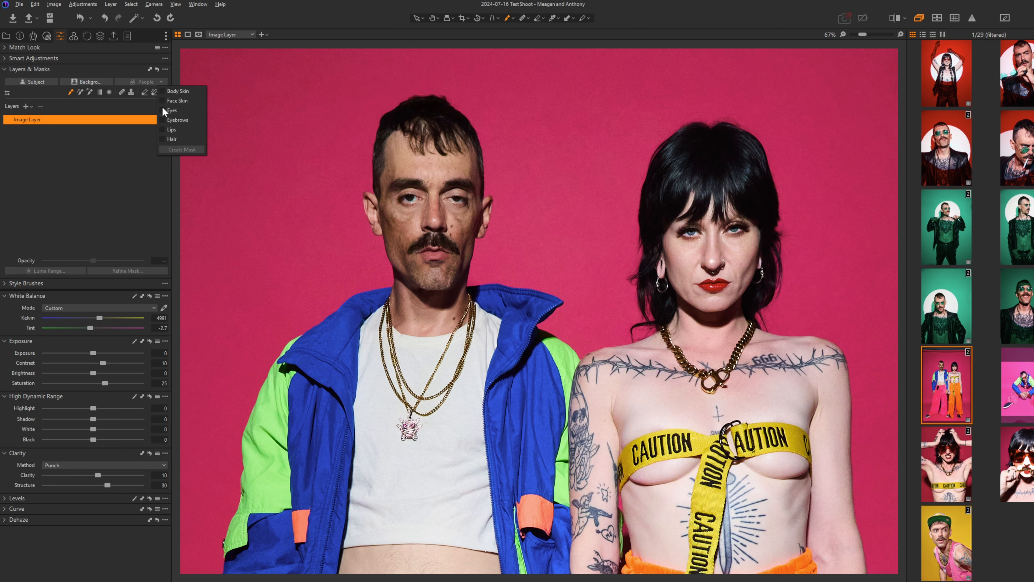
left_click(185, 151)
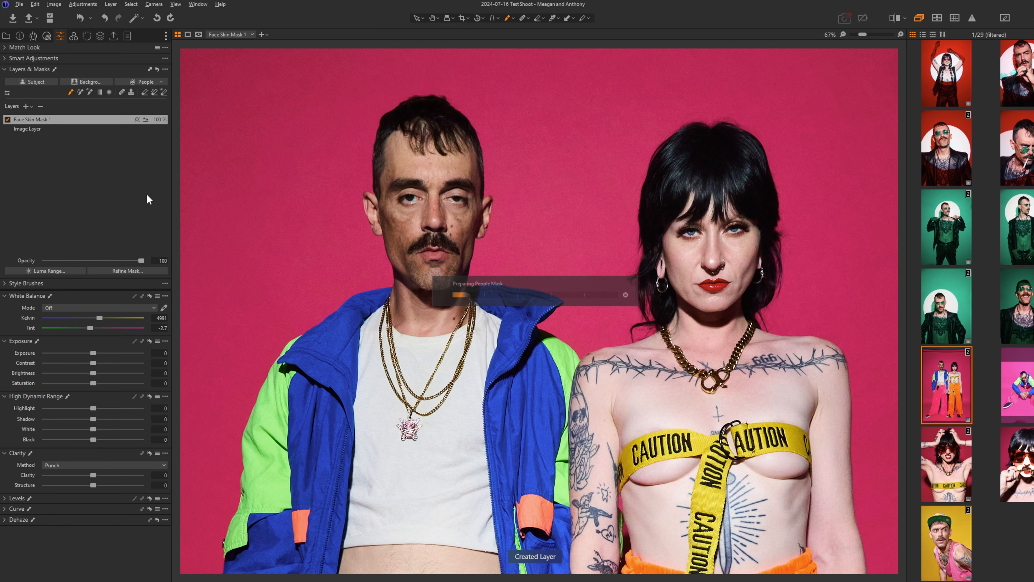
key("alt+m")
key("alt+m")
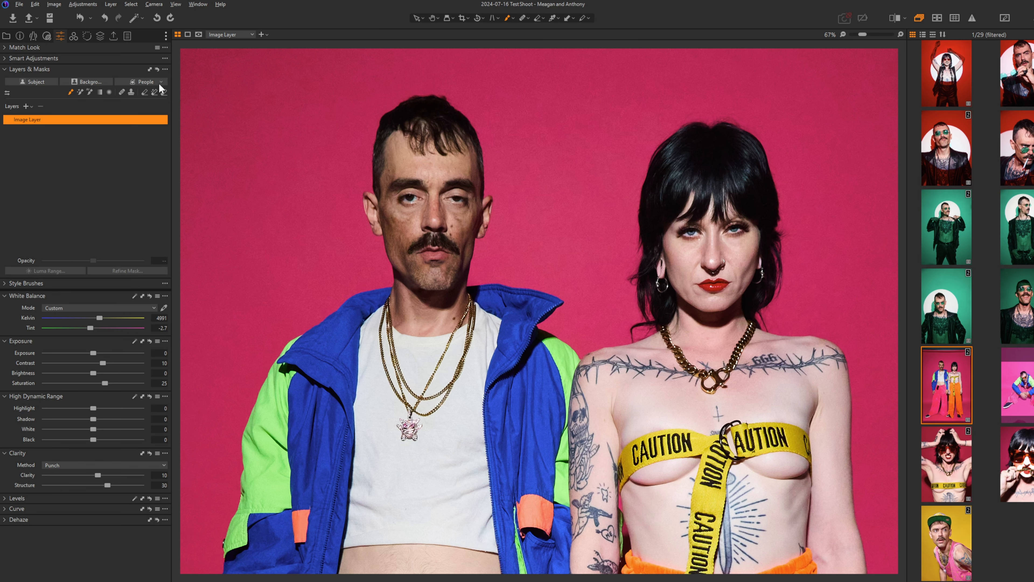
Step: Create a mask with only Hair selected on the two-person photo and preview its coverage
left_click(160, 82)
left_click(163, 101)
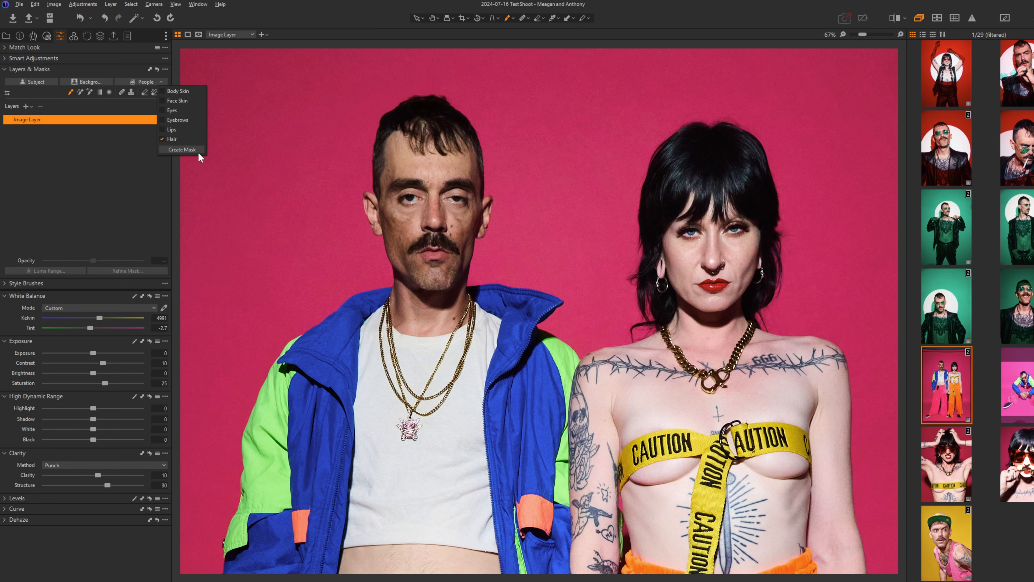
left_click(196, 150)
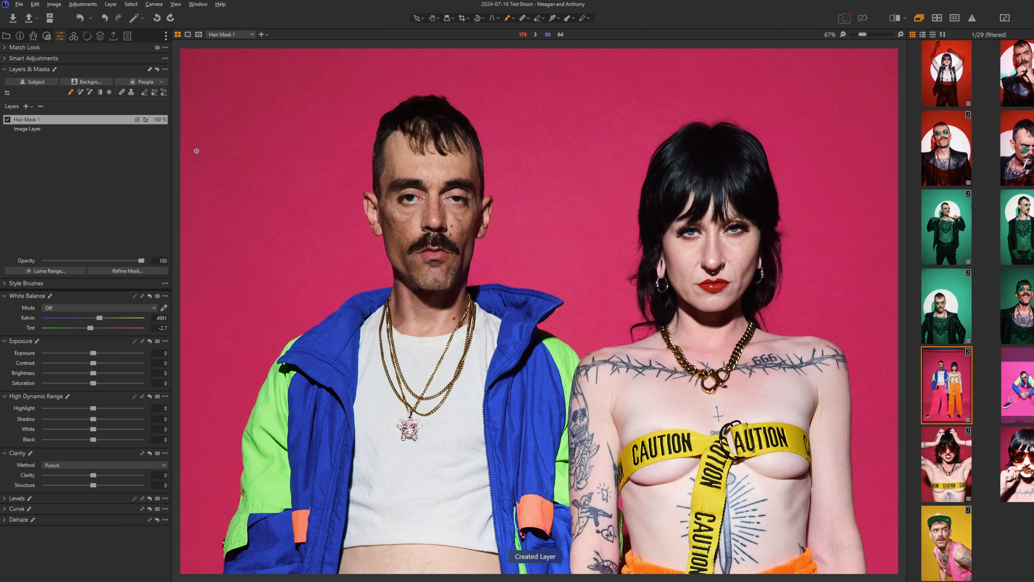
key("alt+m")
key("m")
key("m")
key("m")
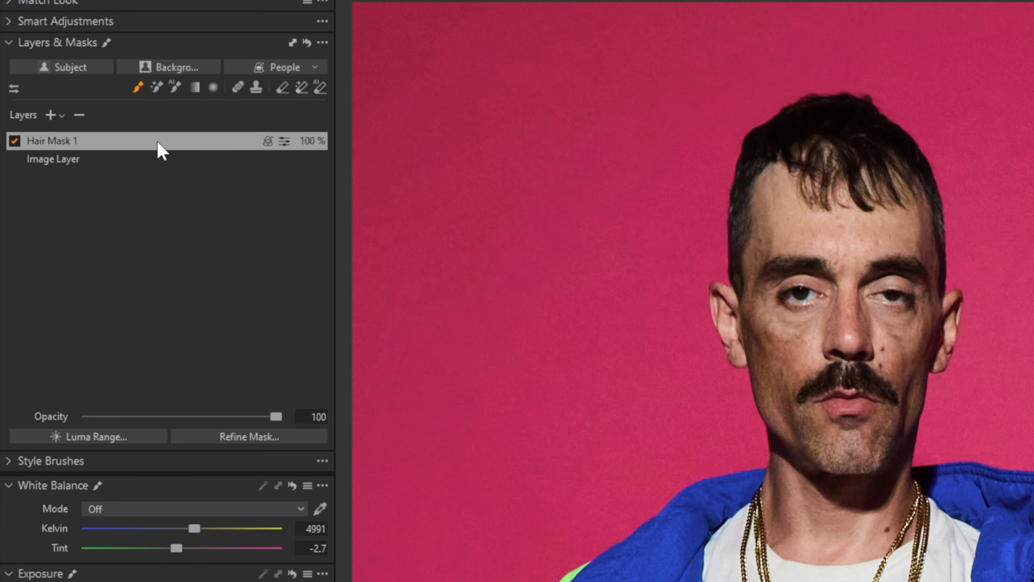
Step: Duplicate the hair mask layer, naming the copy "Male Hair" and the original "Female Hair"
right_click(157, 141)
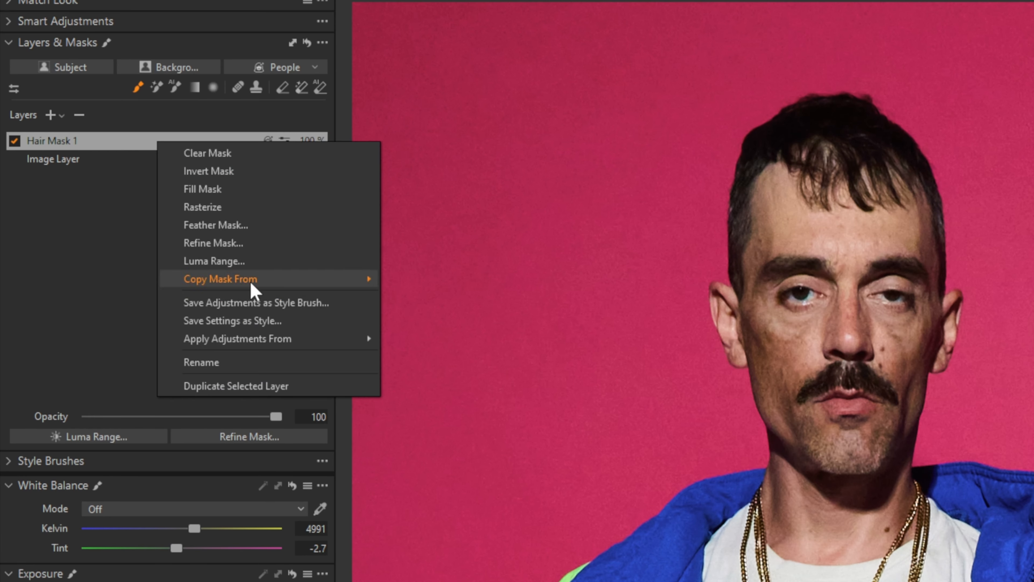
left_click(250, 385)
double_click(74, 145)
type("Male Hair")
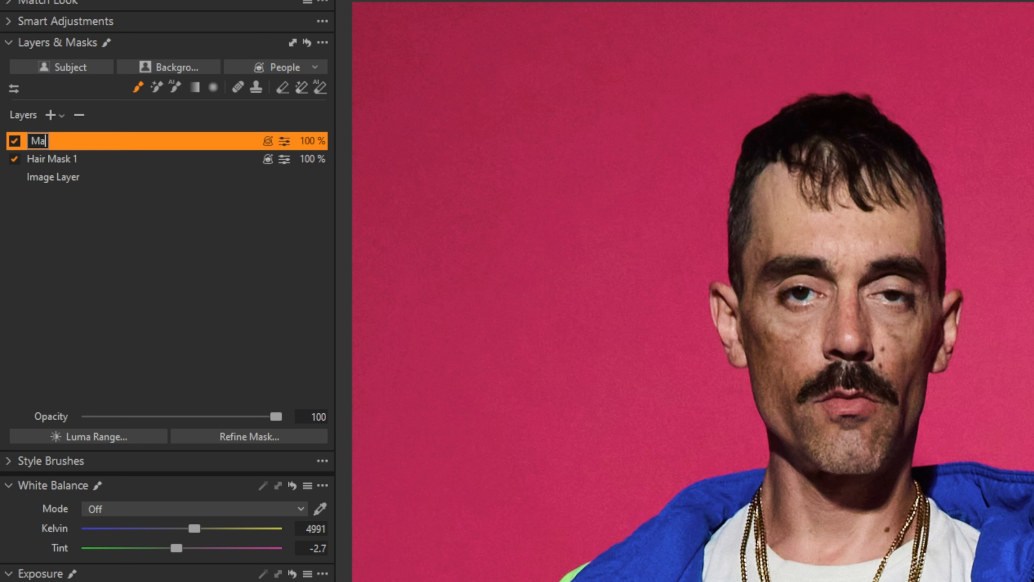
key("Return")
double_click(67, 159)
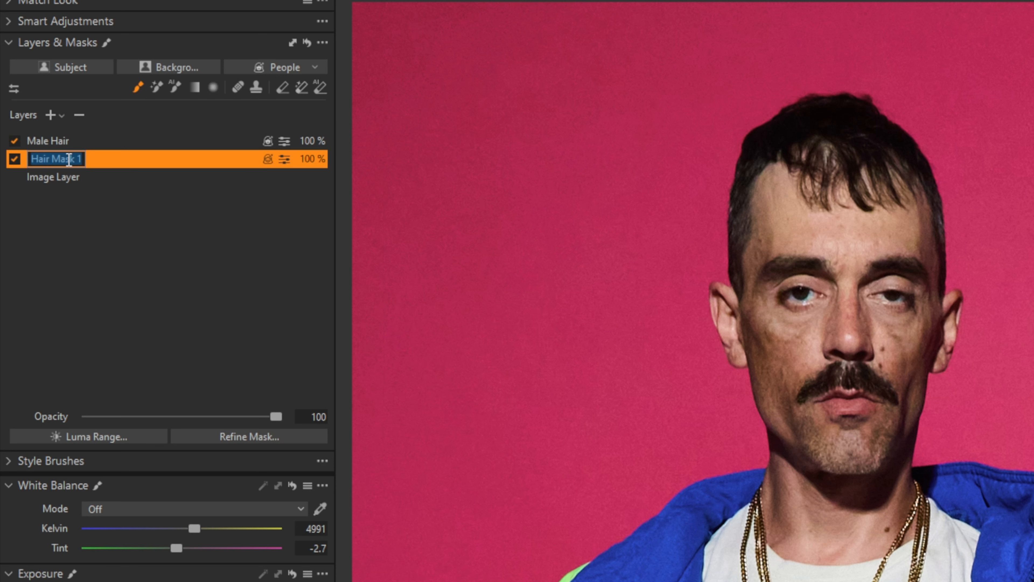
type("Female Haoi")
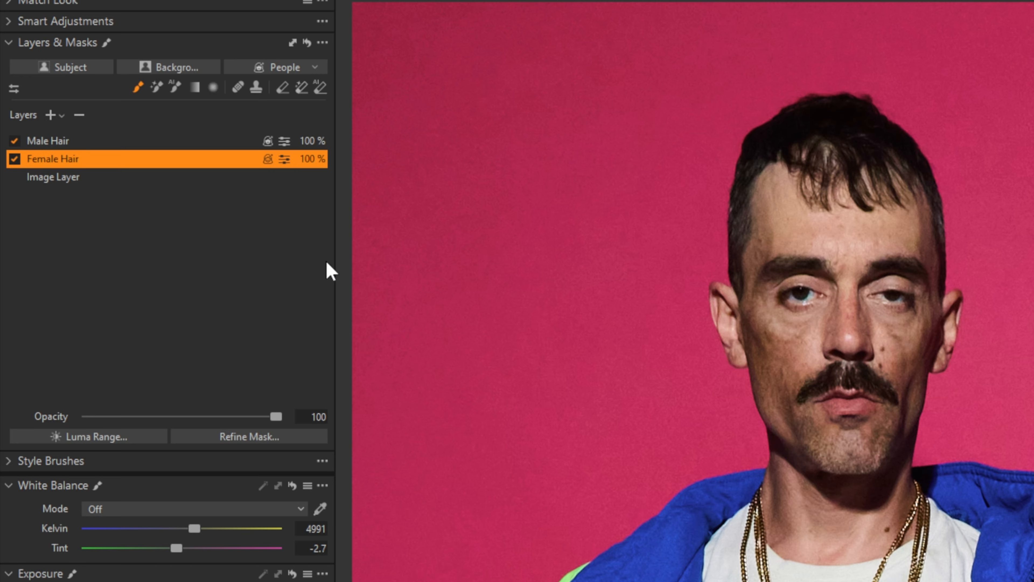
Step: Erase the man's hair from the Female Hair mask and the woman's hair from the Male Hair mask
type("m")
type("e")
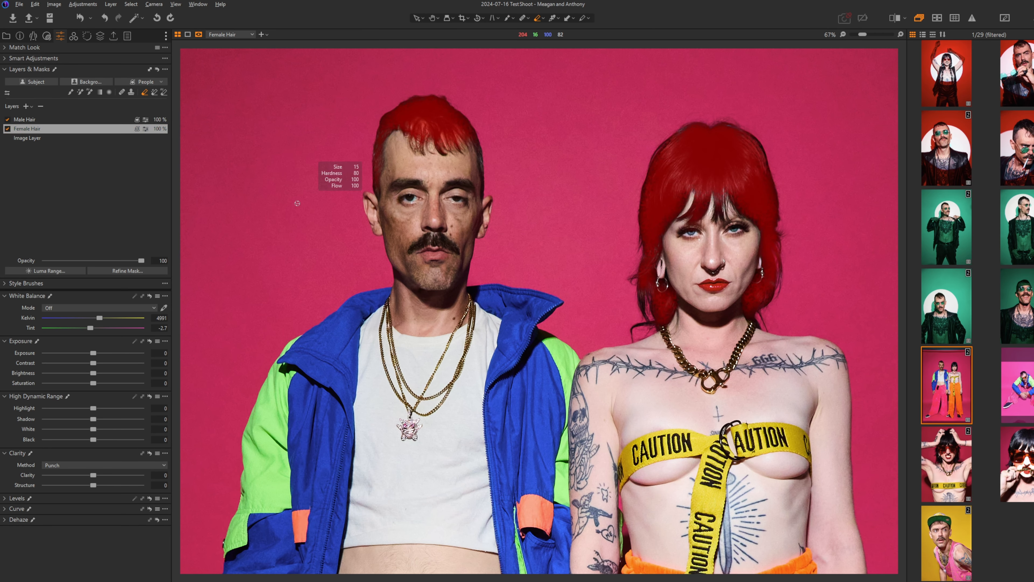
left_click_drag(391, 110, 497, 126)
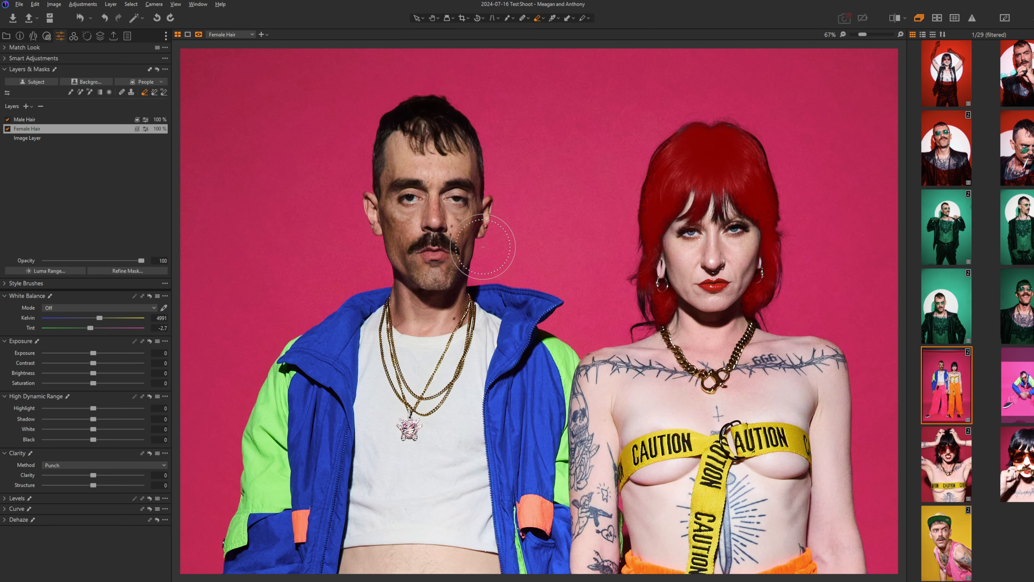
left_click(46, 121)
mouse_move(654, 316)
left_mouse_down()
mouse_move(797, 146)
mouse_move(673, 262)
mouse_move(736, 299)
mouse_move(761, 230)
mouse_move(797, 305)
left_mouse_up()
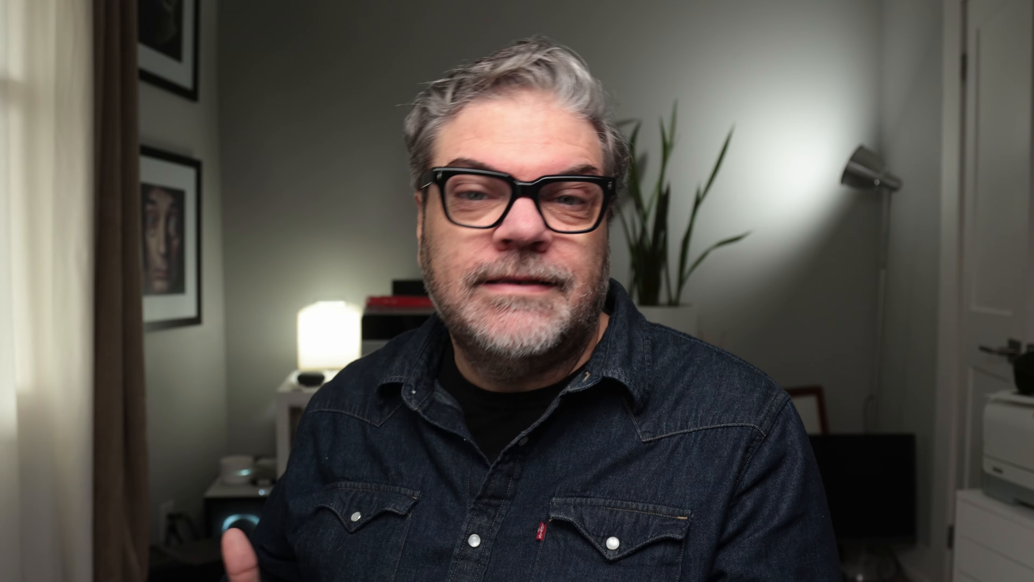
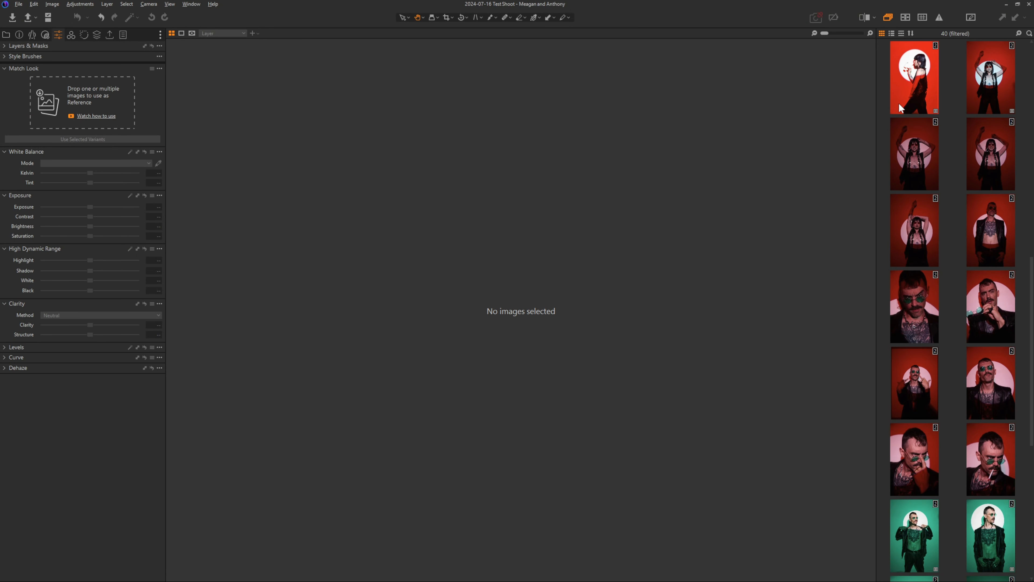
Step: Set the bright red side-profile photo as the Match Look reference and pin it as the compare variant
left_click(900, 108)
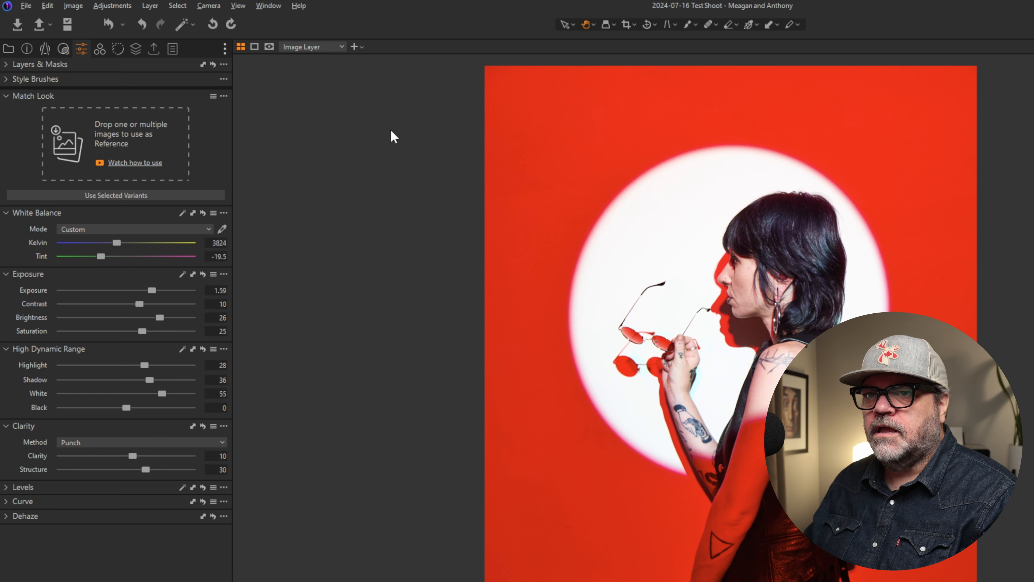
left_click(165, 195)
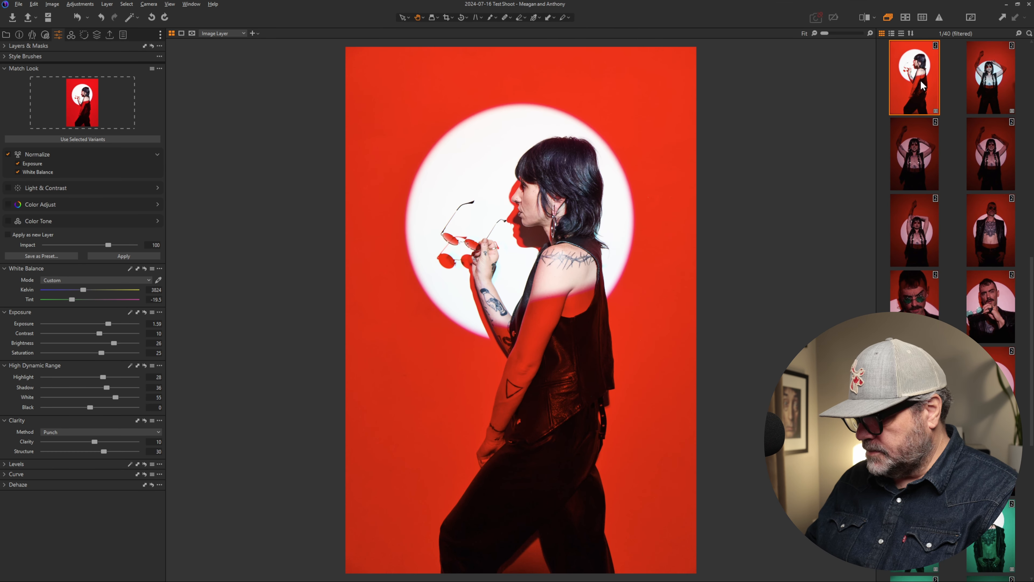
key("Return")
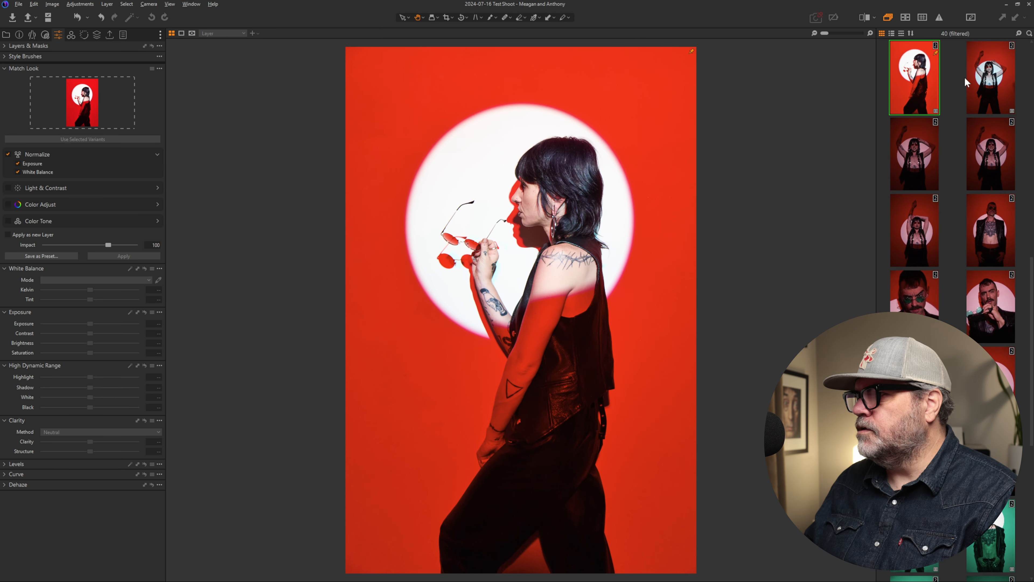
Step: Apply the Match Look with only Normalize exposure and white balance to the first dark red portrait with raised arms
left_click(990, 75)
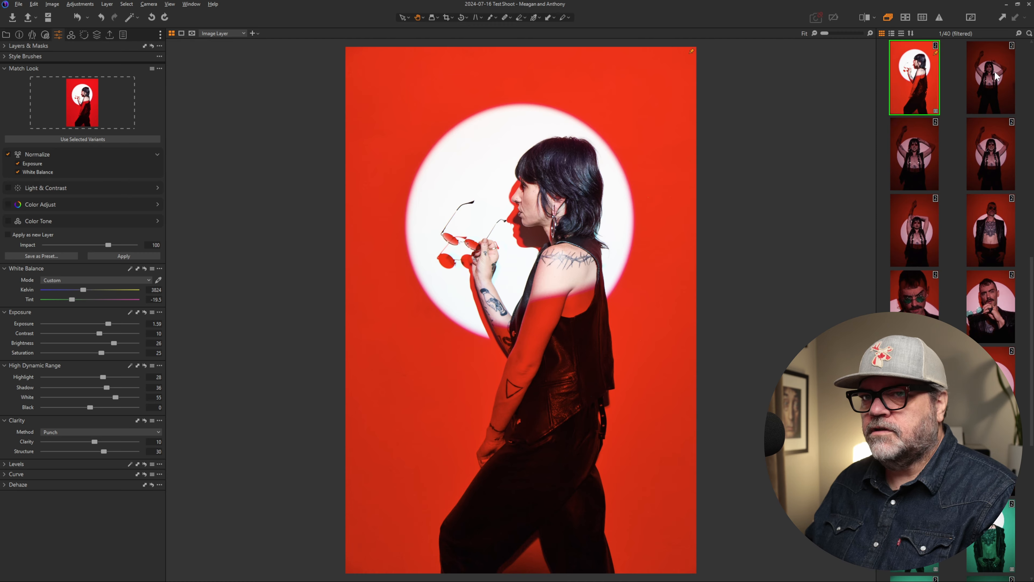
left_click(995, 75)
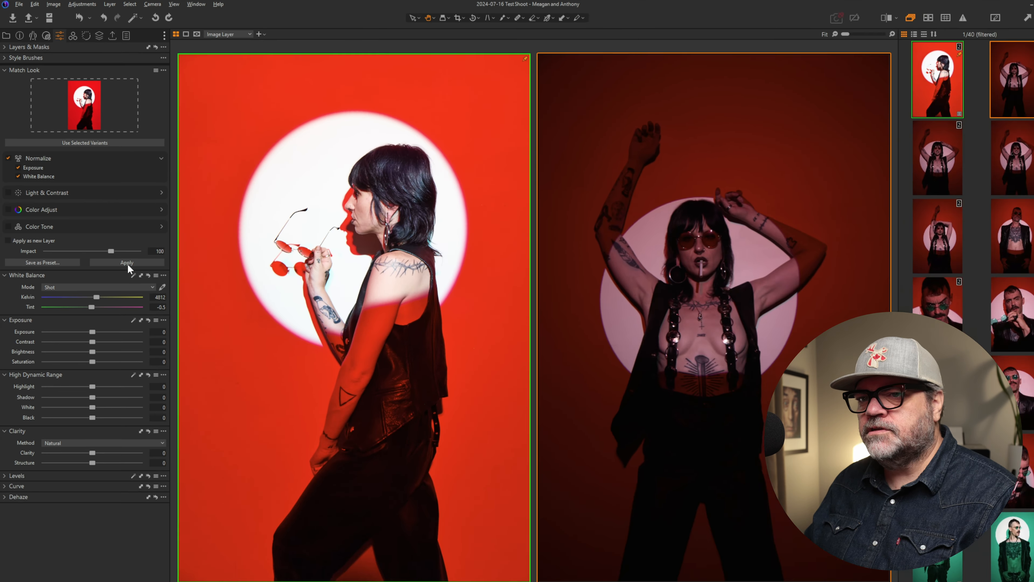
left_click(175, 360)
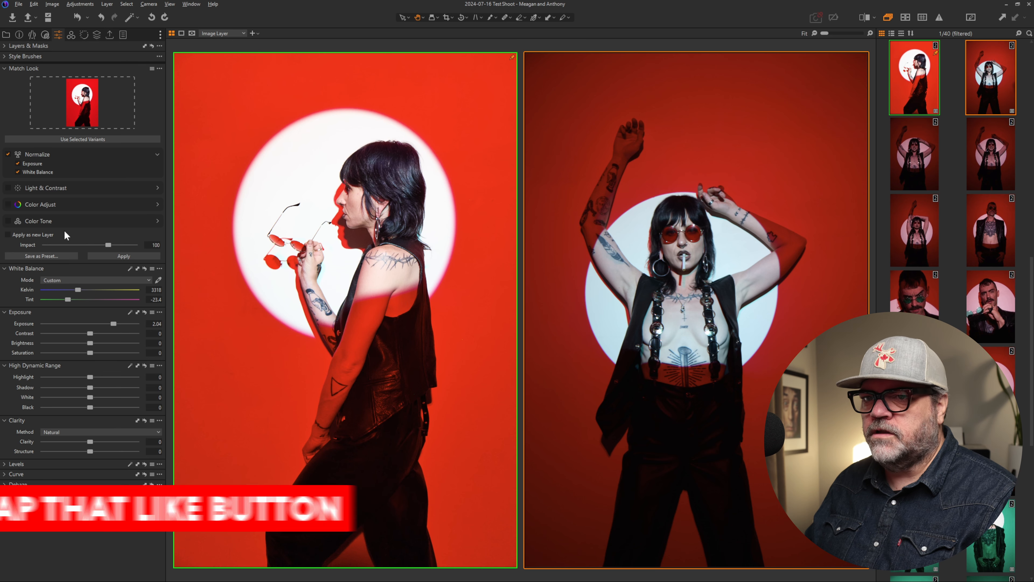
Step: Enable Light & Contrast, Color Adjust and Color Tone in Match Look and apply them to the same portrait at impact 100
left_click(8, 187)
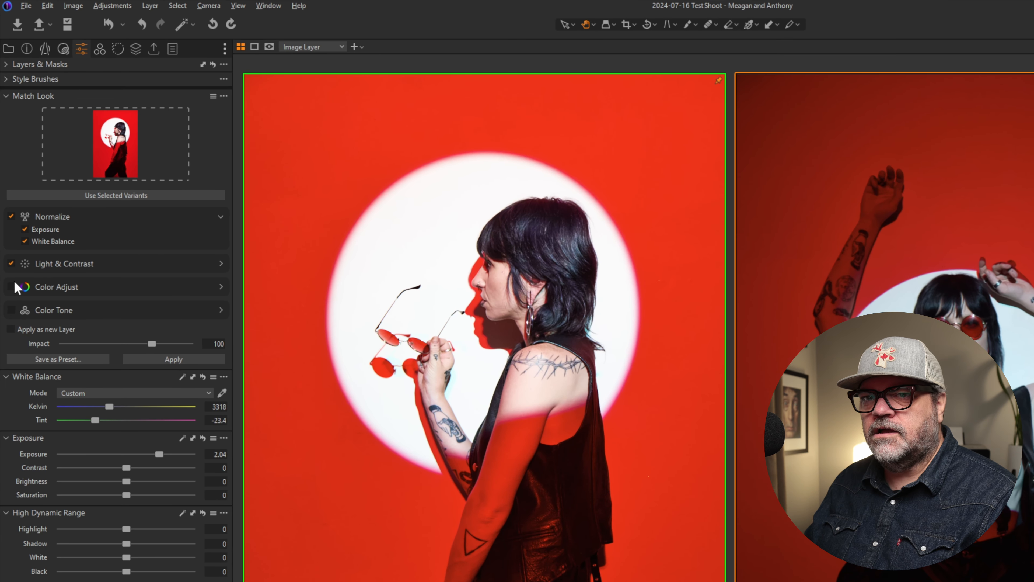
left_click(11, 310)
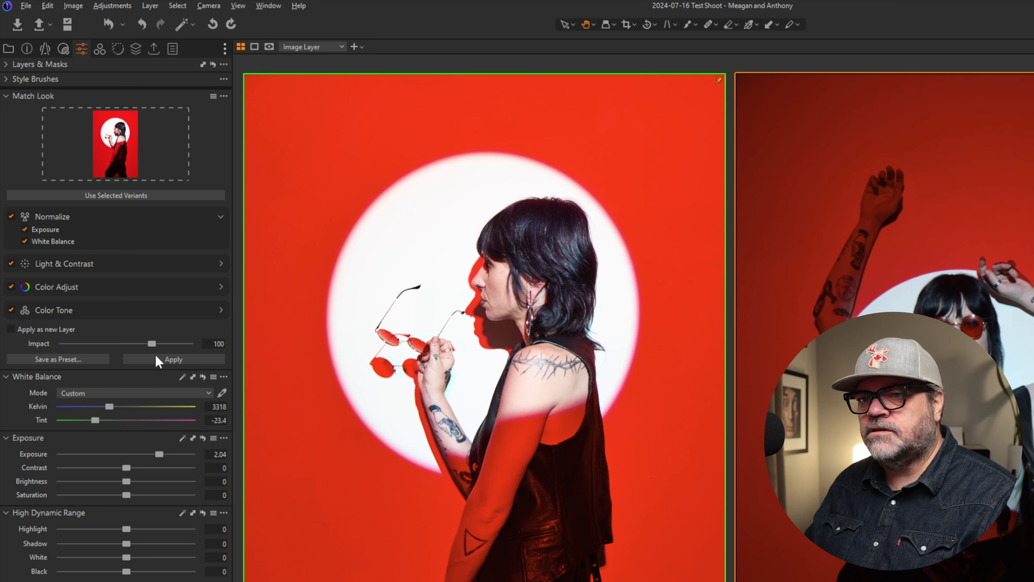
left_click(160, 359)
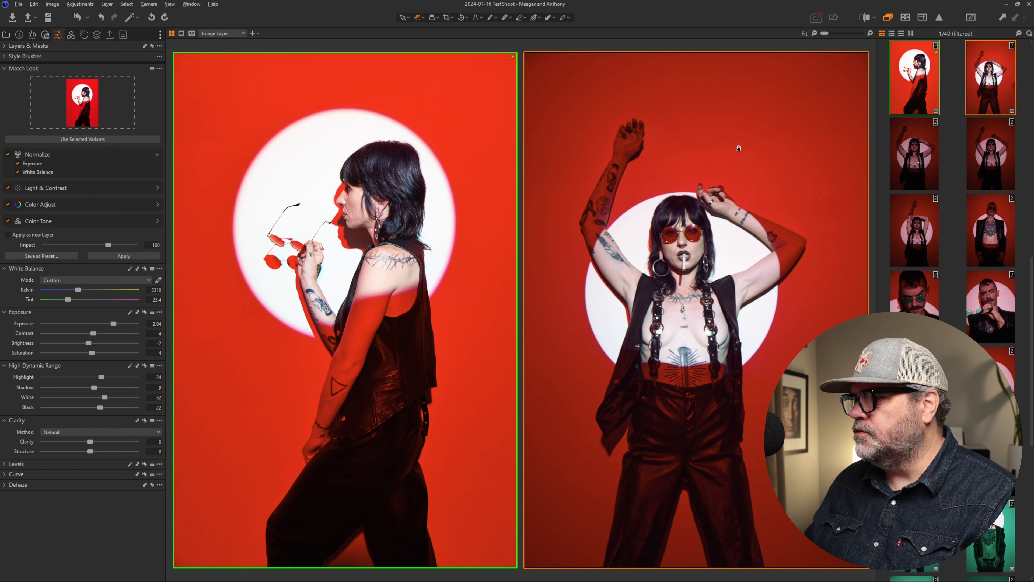
Step: Apply the full Match Look to four more dark red photos, one of the woman and three of the man
left_click(922, 162)
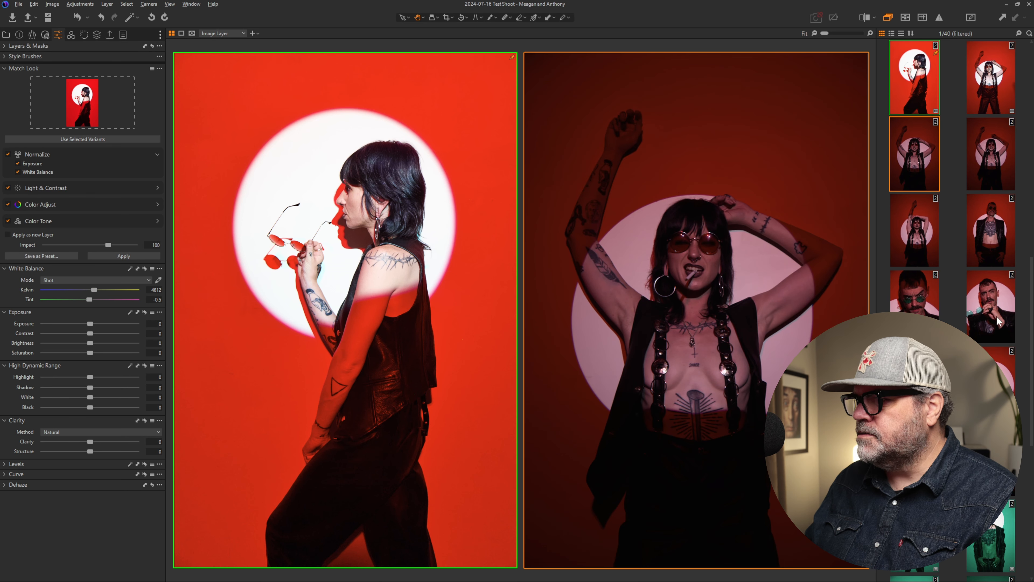
left_click(991, 230, "ctrl")
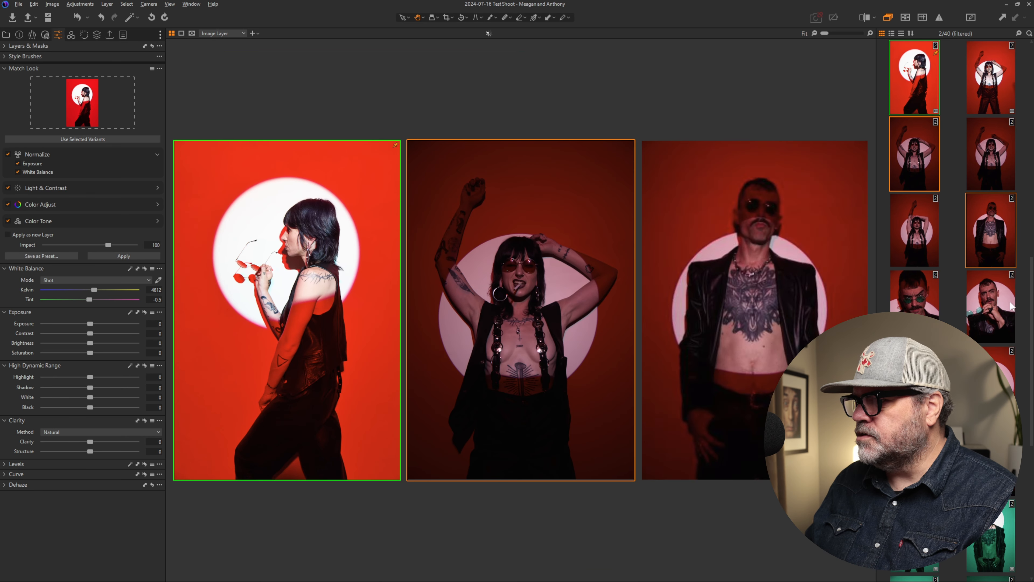
left_click(991, 306, "shift")
left_click(117, 255)
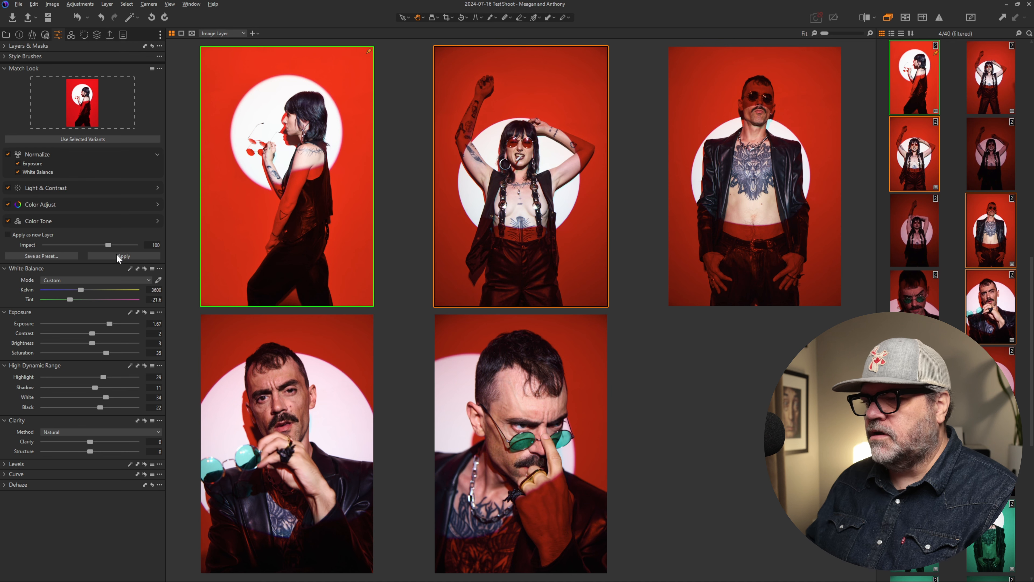
Step: Compare the matched portrait of the woman with the side-profile reference, examining their white balance, exposure, dynamic range and clarity settings
left_click(949, 256)
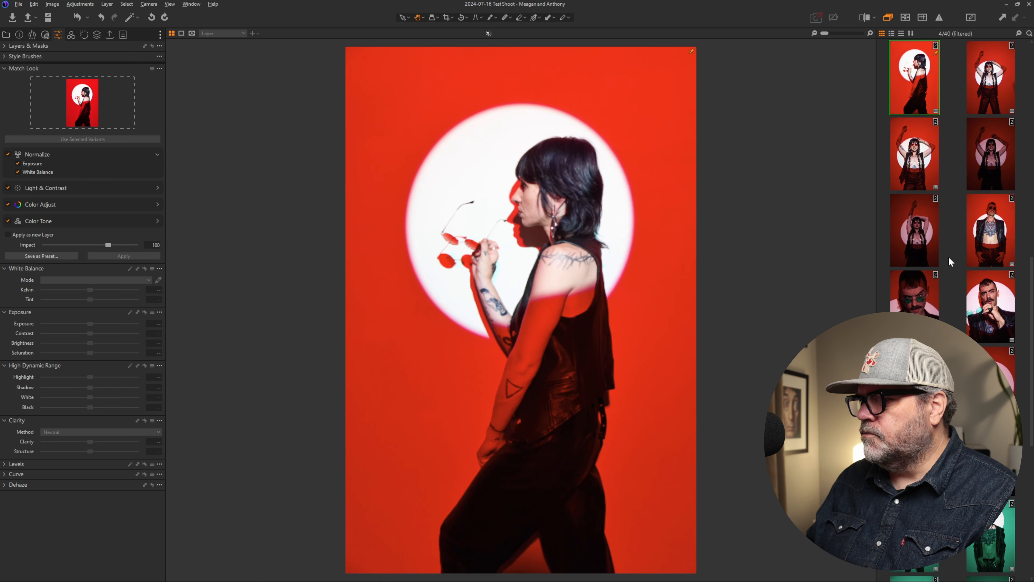
left_click(912, 165, "ctrl")
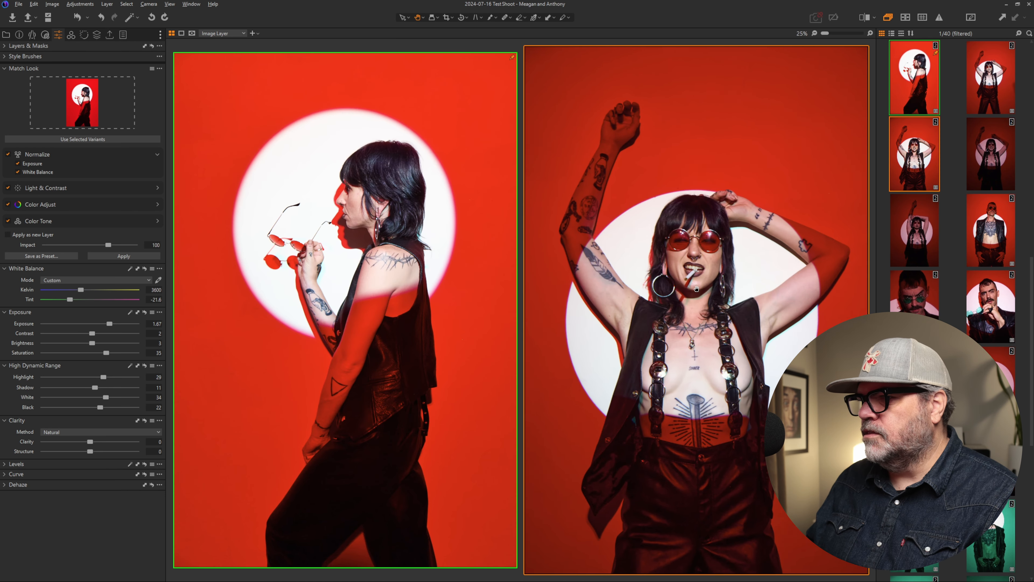
left_click(915, 155)
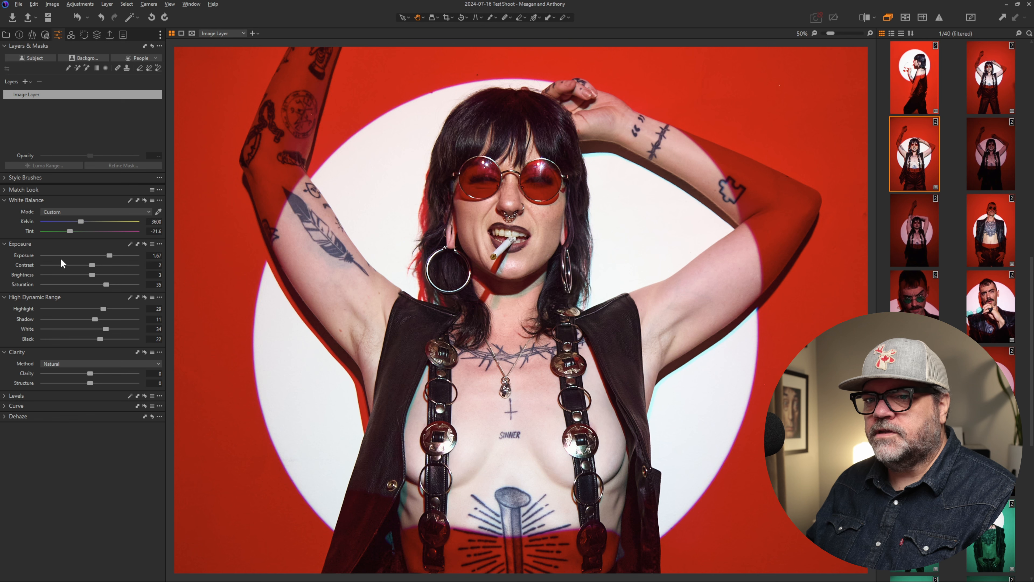
left_click(919, 90)
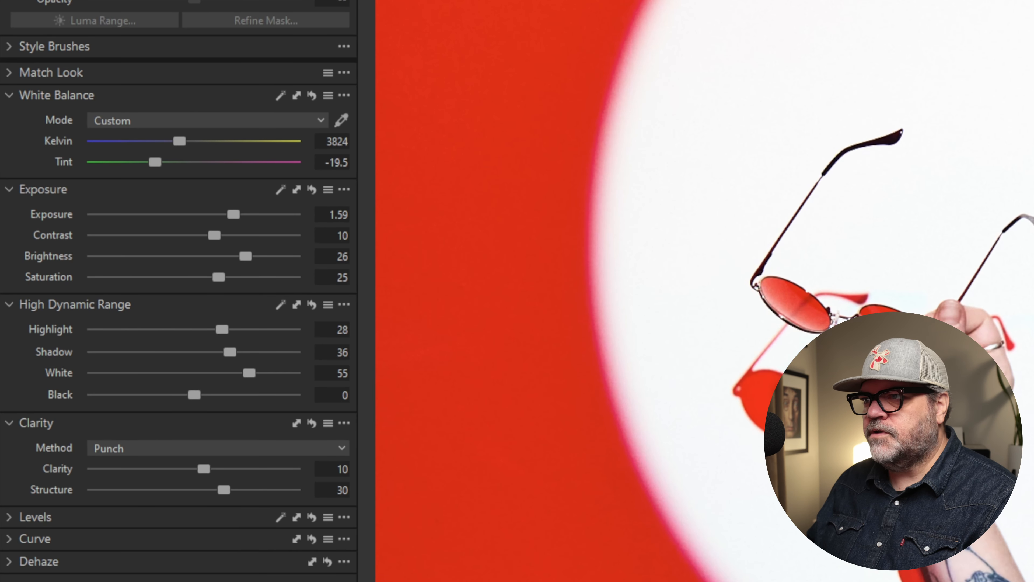
key("Down")
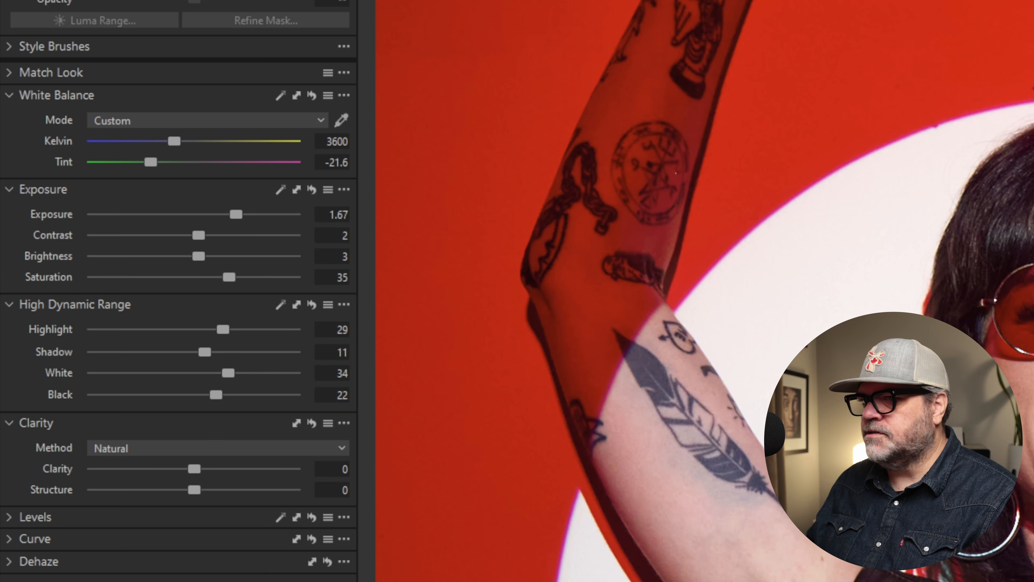
key("Up")
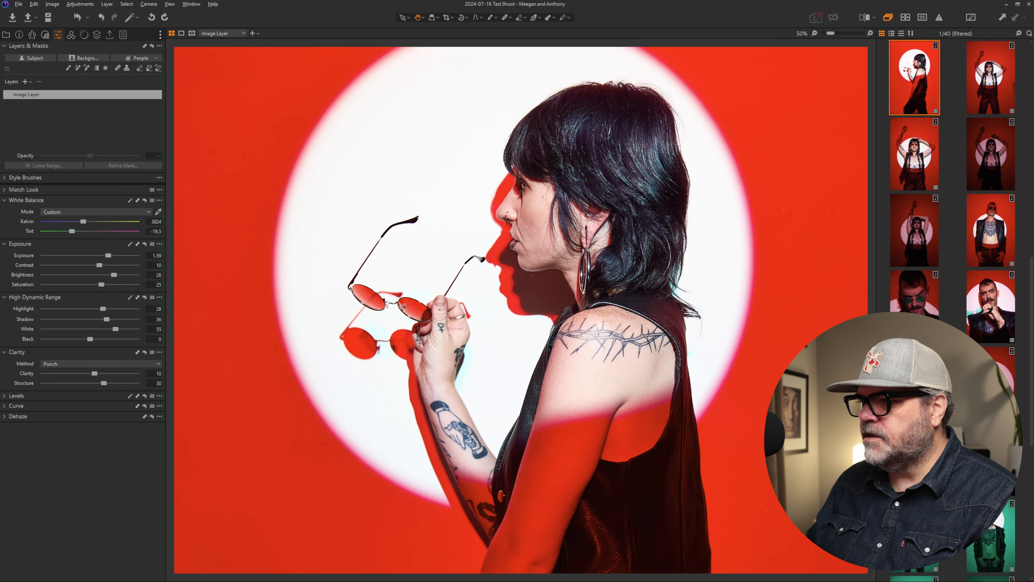
Step: Copy the side-profile photo's Clarity settings (Punch, clarity 10, structure 30) to the other red-background photos and compare one with the reference
left_click(991, 460, "shift")
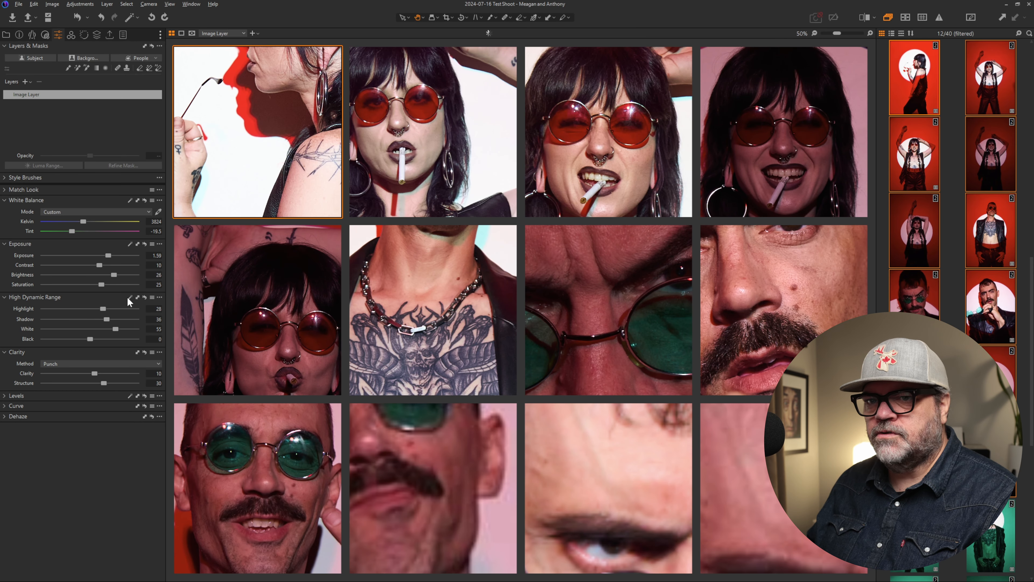
left_click(137, 352)
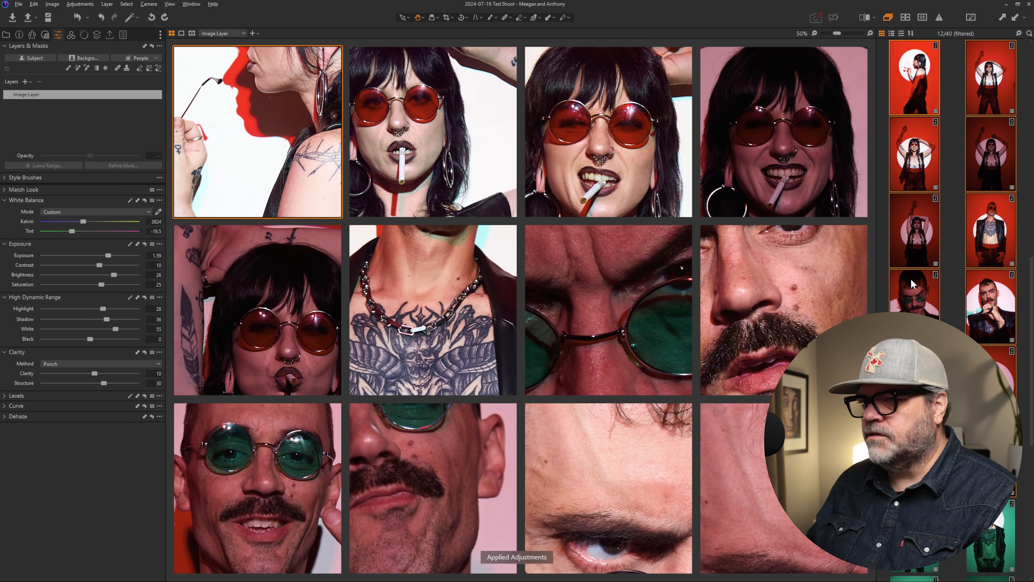
left_click(914, 157)
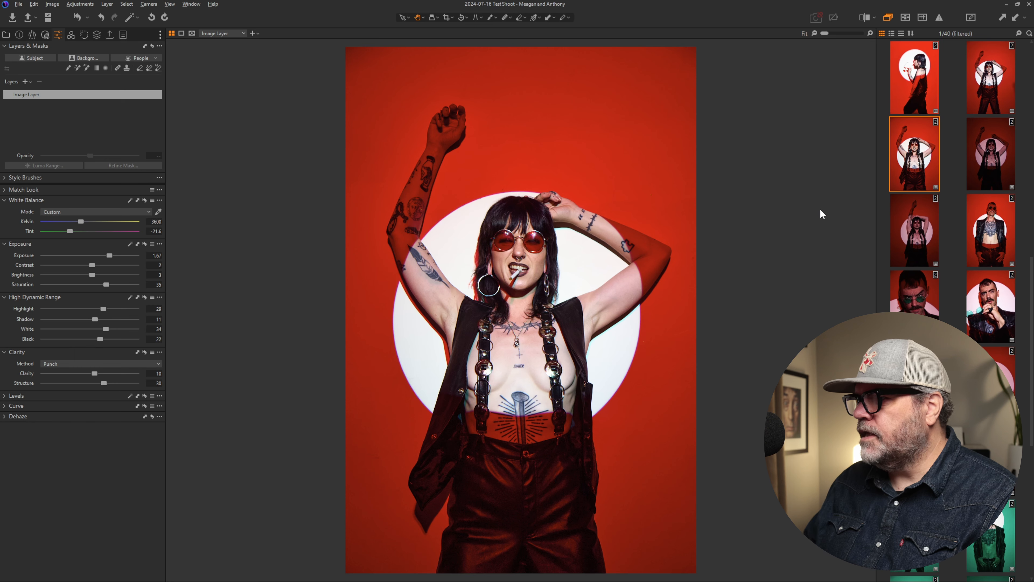
left_click(928, 64, "ctrl")
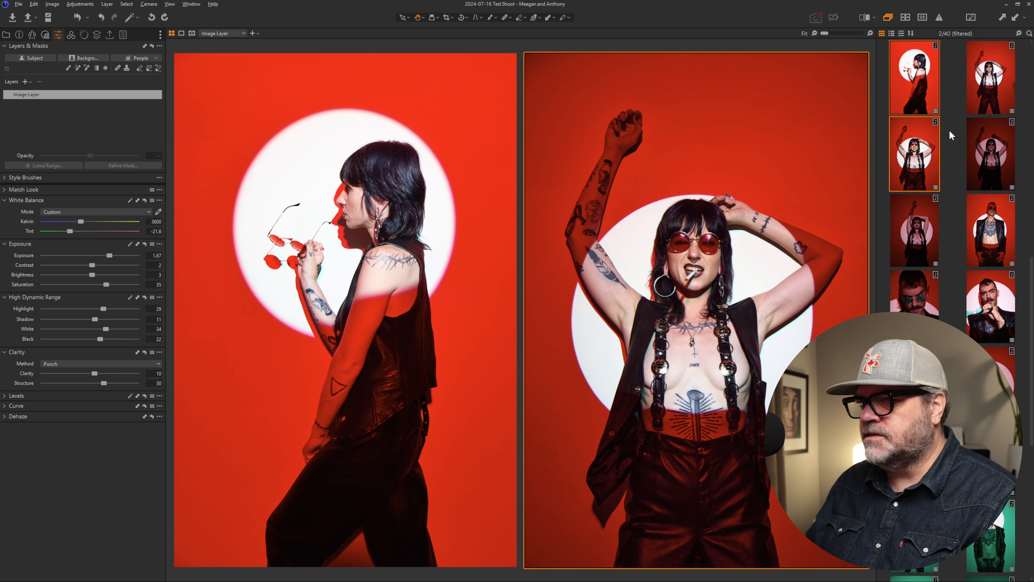
Step: View the dark red portrait without a matched look side by side with the side-profile reference photo
left_click(70, 36)
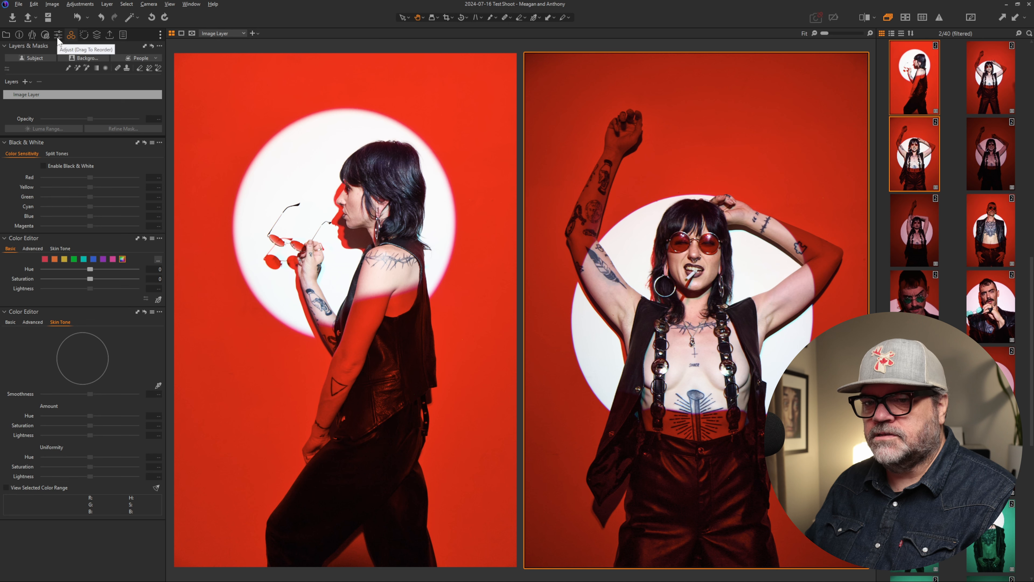
left_click(58, 36)
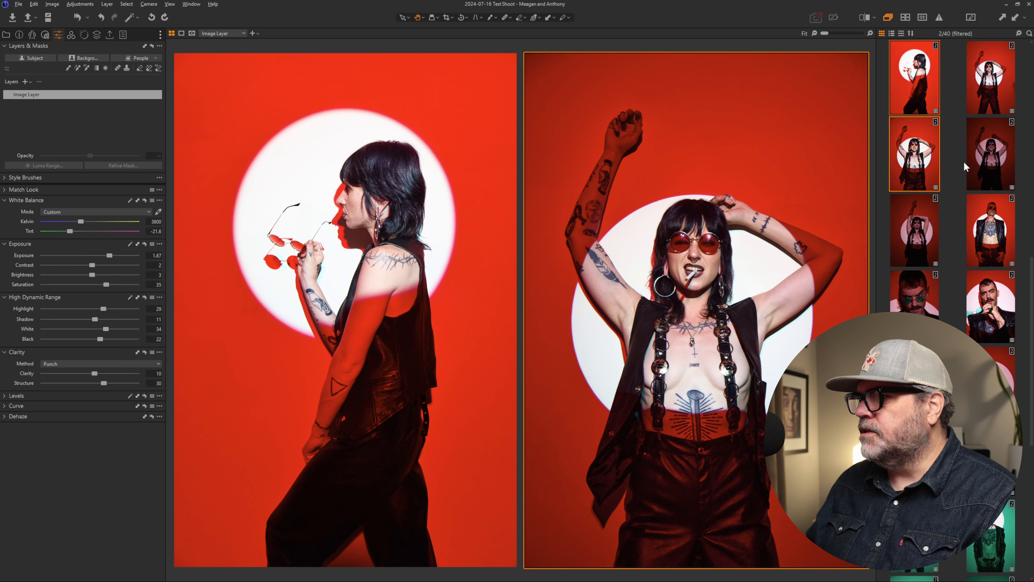
left_click(985, 157)
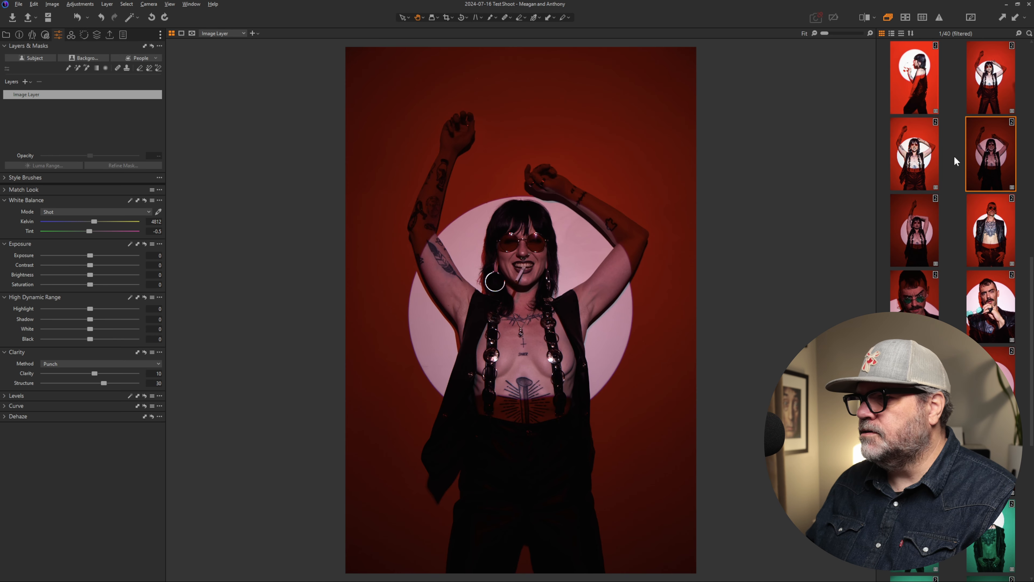
left_click(936, 96, "ctrl")
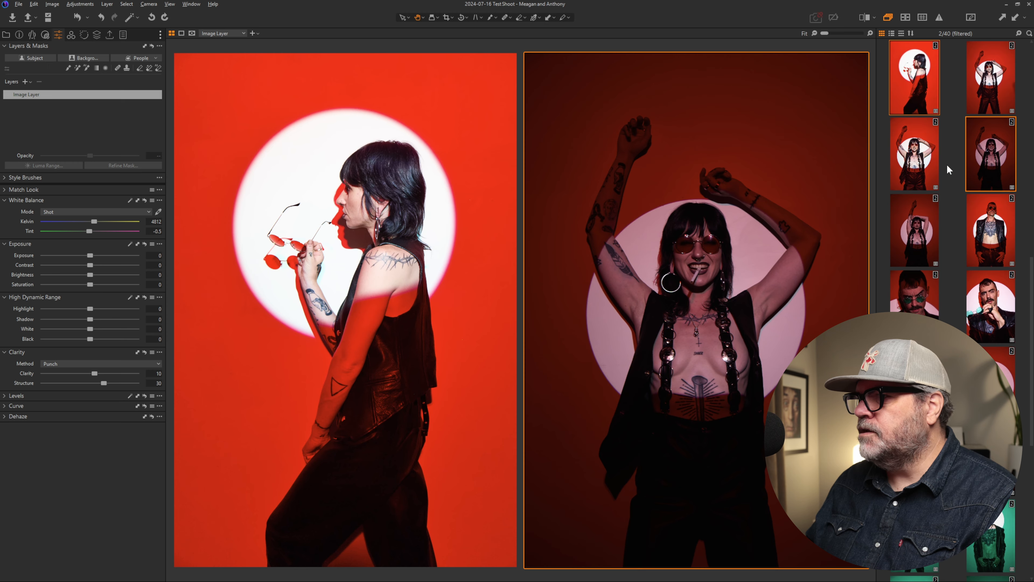
left_click(935, 172, "ctrl")
left_click(930, 104, "ctrl")
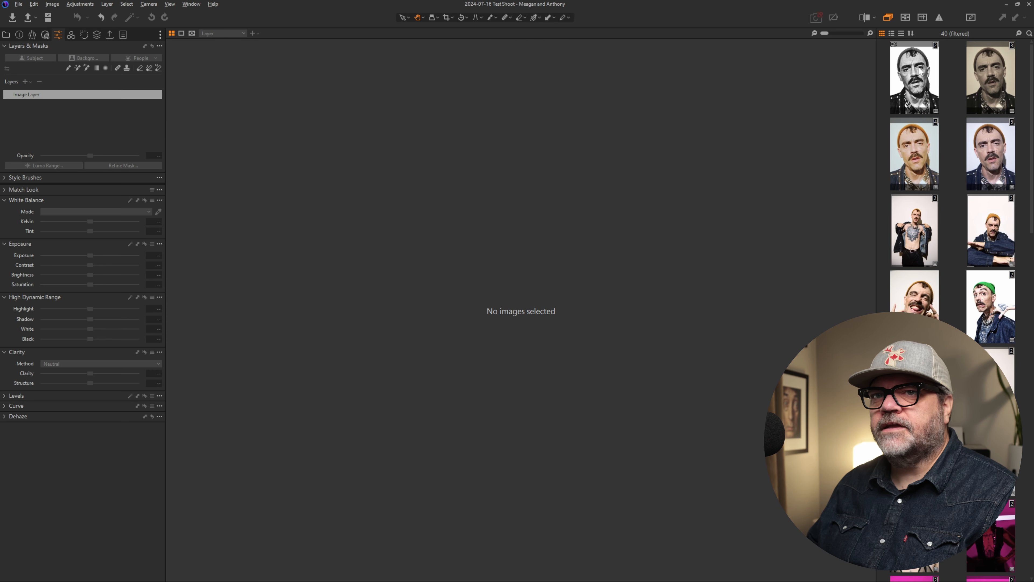
Step: Show the before/after split on the black-and-white beanie portrait and sweep the divider across to the full edited version
left_click(915, 78)
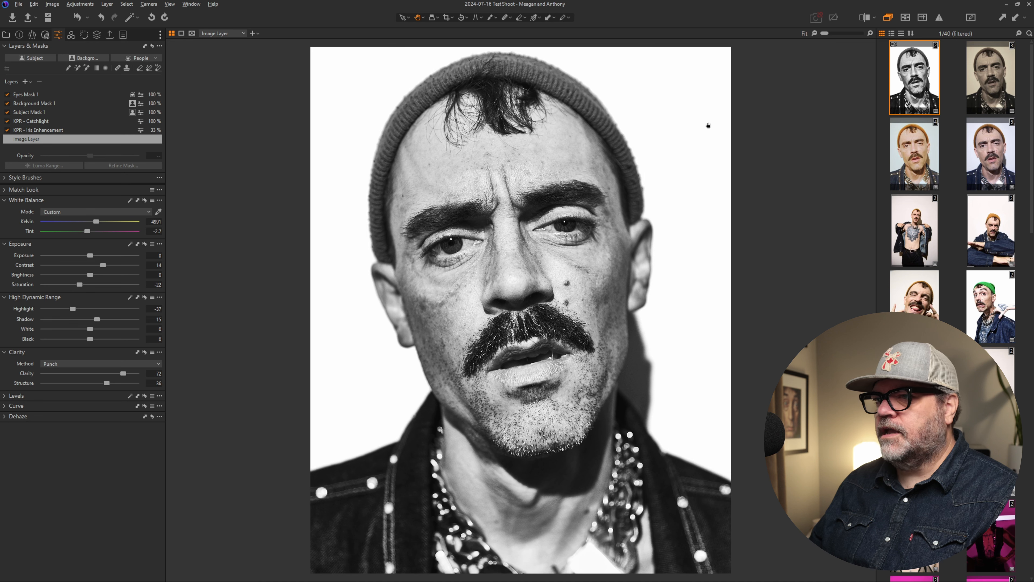
key("y")
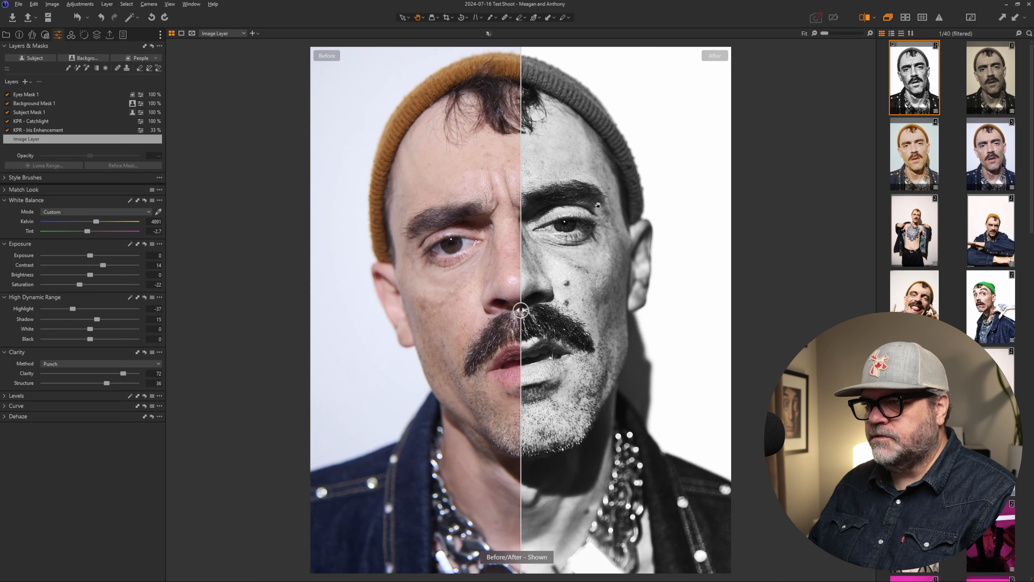
left_click_drag(523, 315, 252, 304)
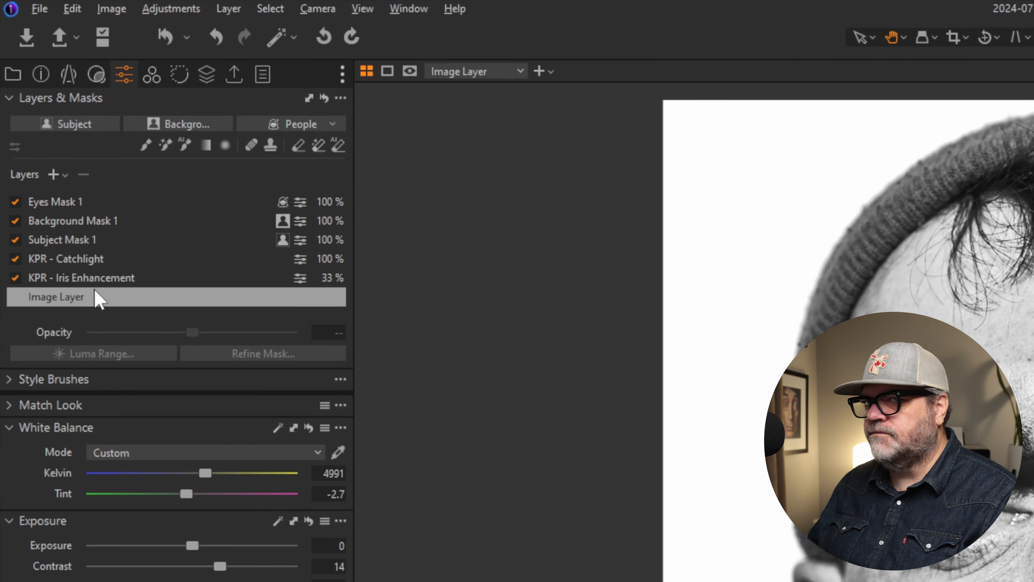
Step: Turn off the Eyes, Background, Subject, Catchlight and Iris Enhancement layers on the black-and-white portrait
left_click(7, 94)
left_click(7, 103)
left_click(16, 241)
left_click(16, 262)
left_click(15, 281)
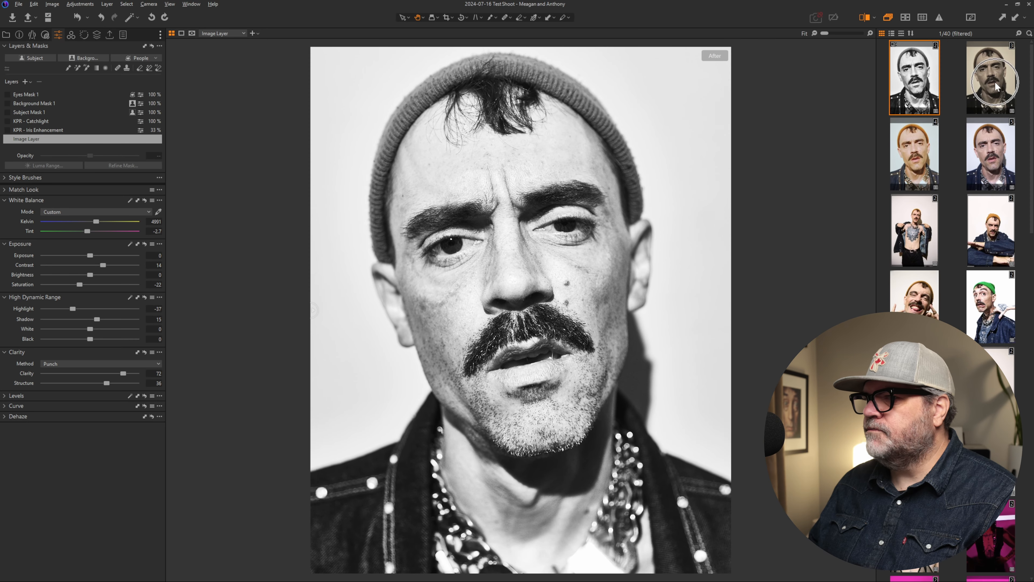
Step: Look through the sepia, warm and unedited variants of the beanie portrait and the open-jacket tattoo photo
left_click(995, 86)
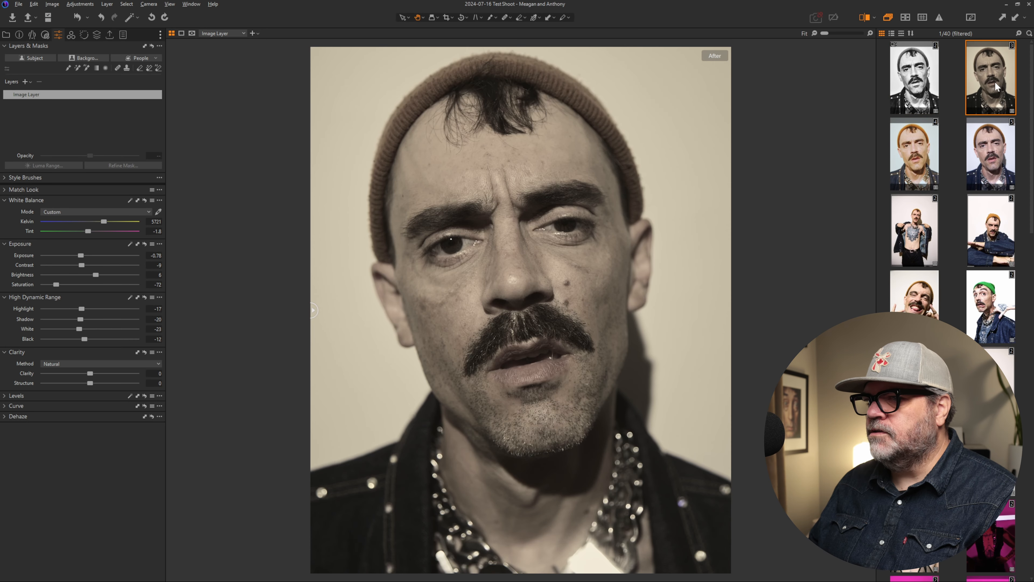
left_click(935, 151)
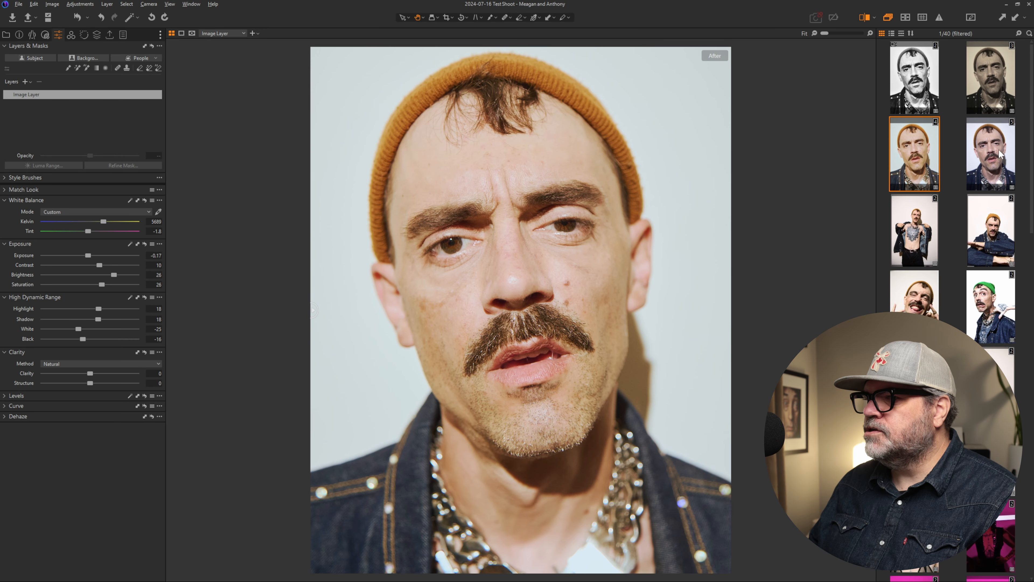
left_click(994, 159)
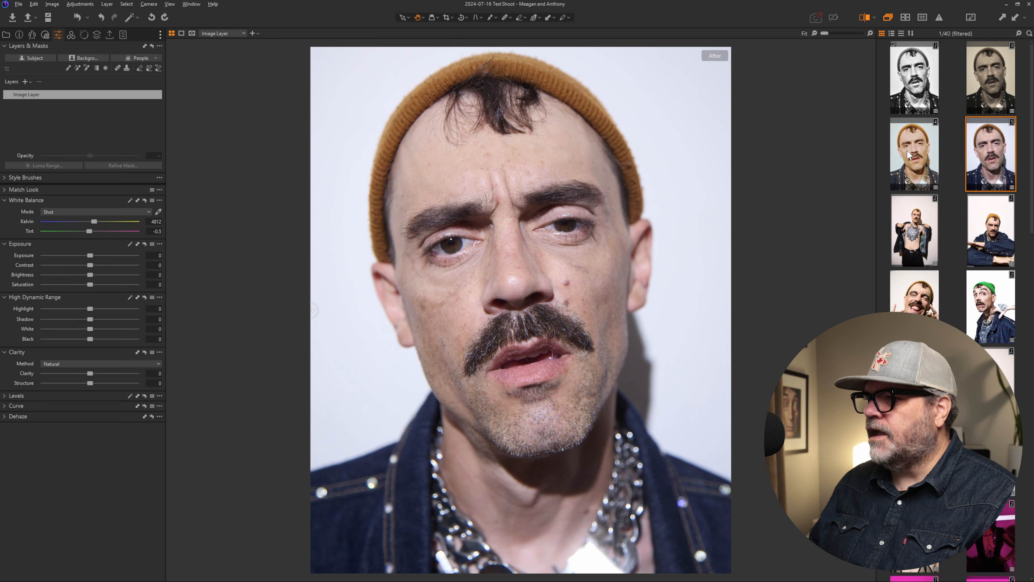
left_click(915, 240)
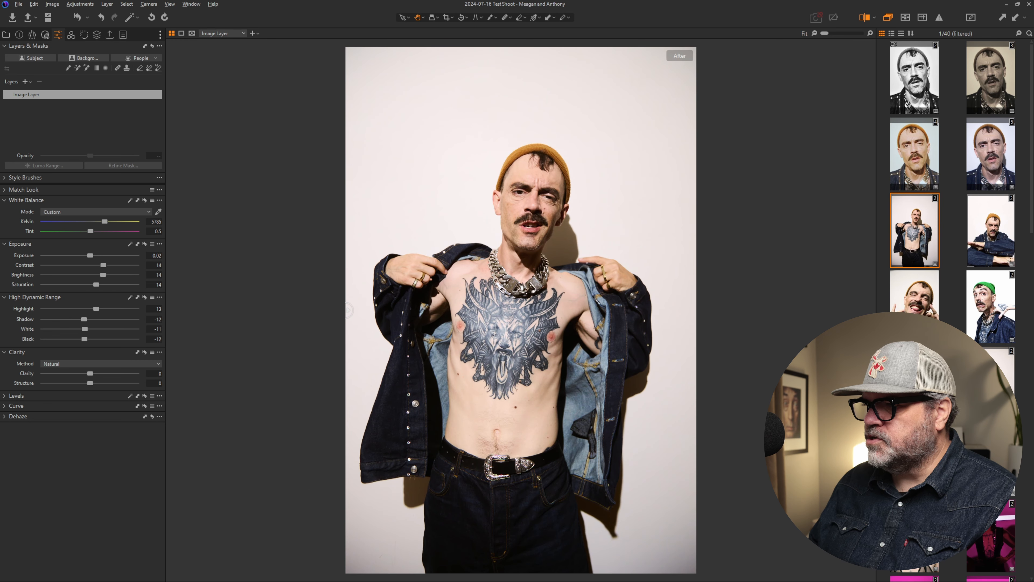
left_click(915, 163)
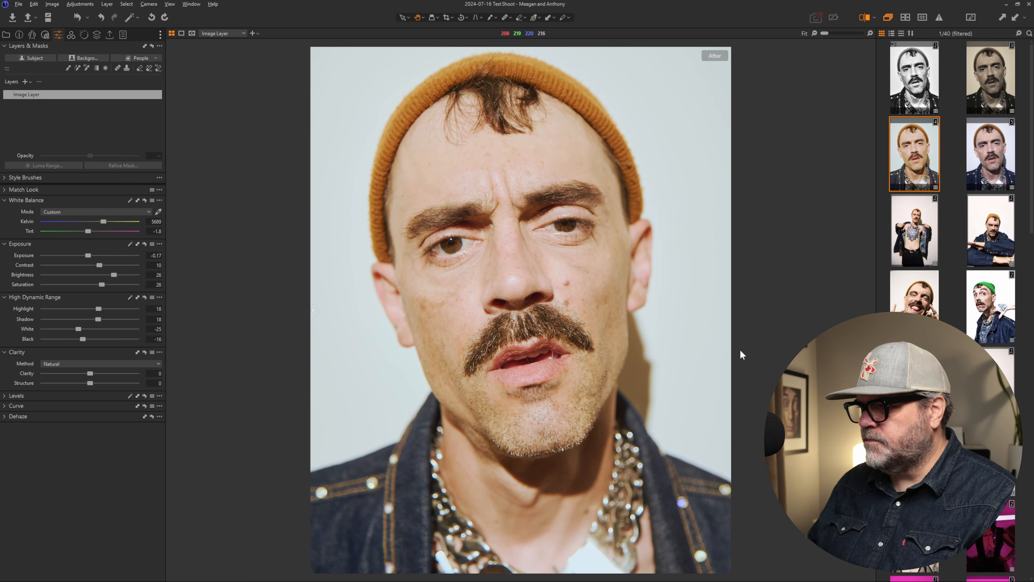
Step: Reset the adjustments on the sunglasses portrait and view it beside the warm orange-beanie portrait set as the compare variant
left_click(915, 534)
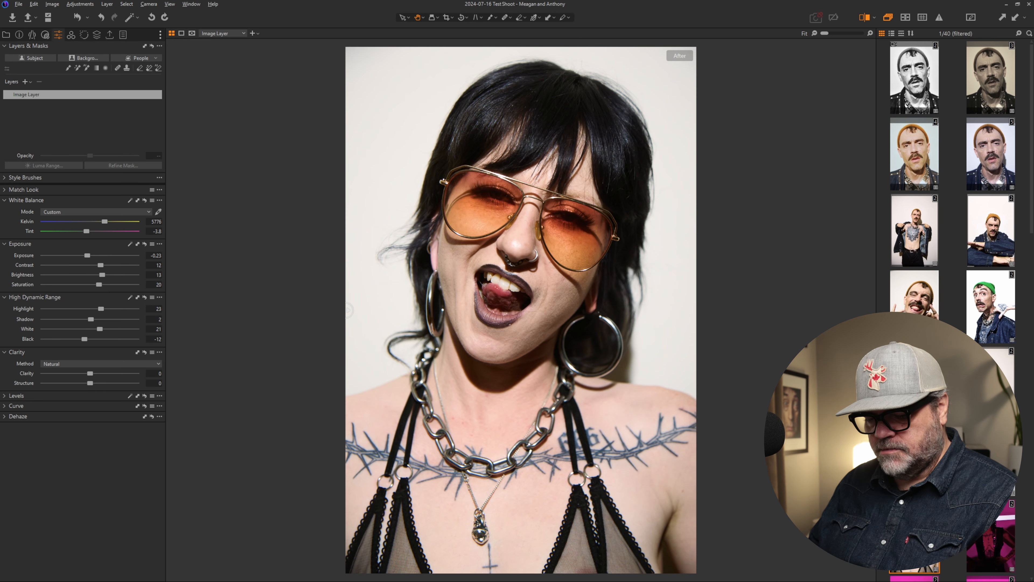
key("ctrl+r")
left_click(923, 157)
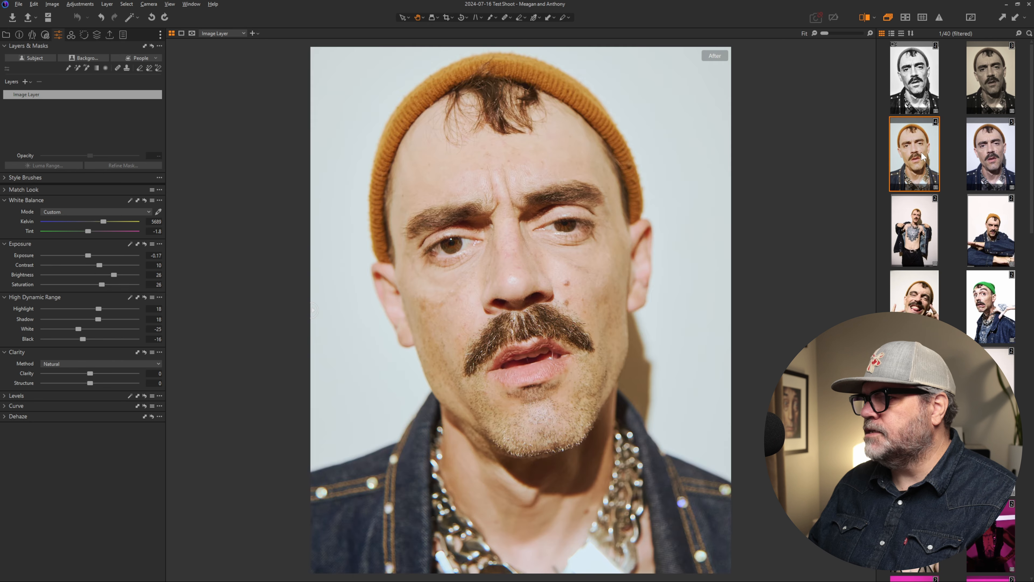
key("Return")
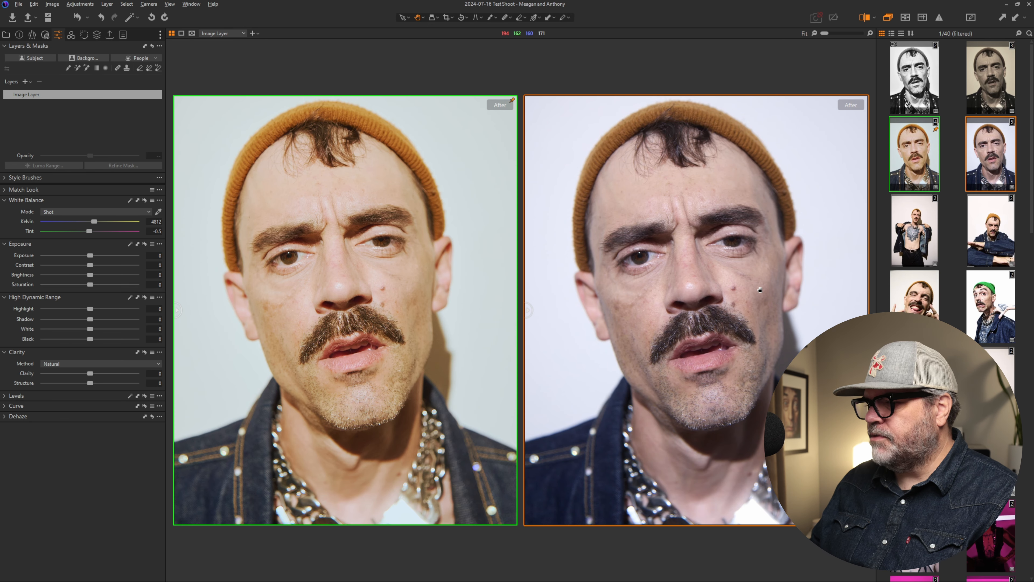
left_click(915, 536)
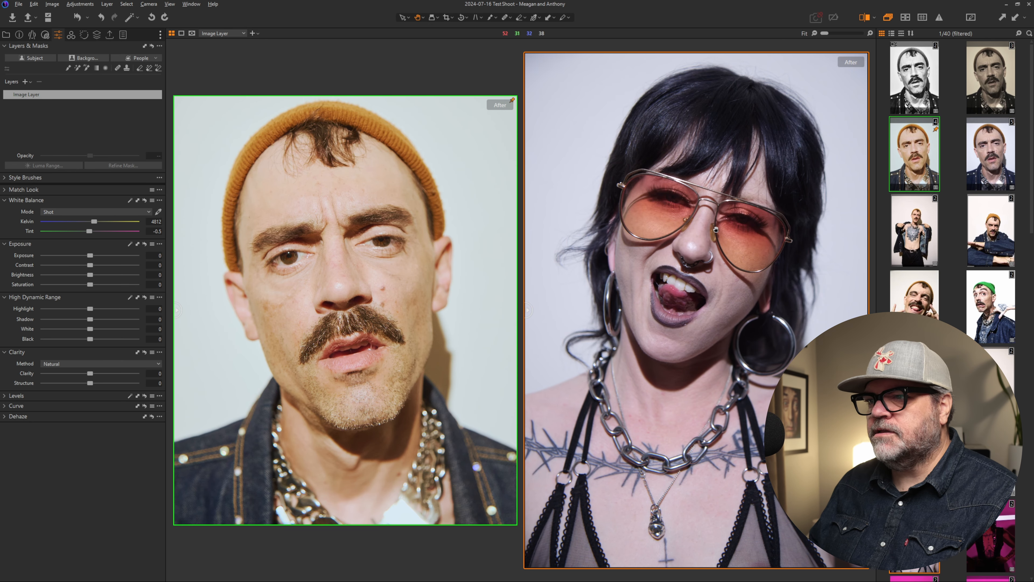
Step: Load the warm orange-beanie portrait as the Match Look reference and apply its look at impact 100 to the sunglasses portrait
left_click(951, 147)
left_click(24, 190)
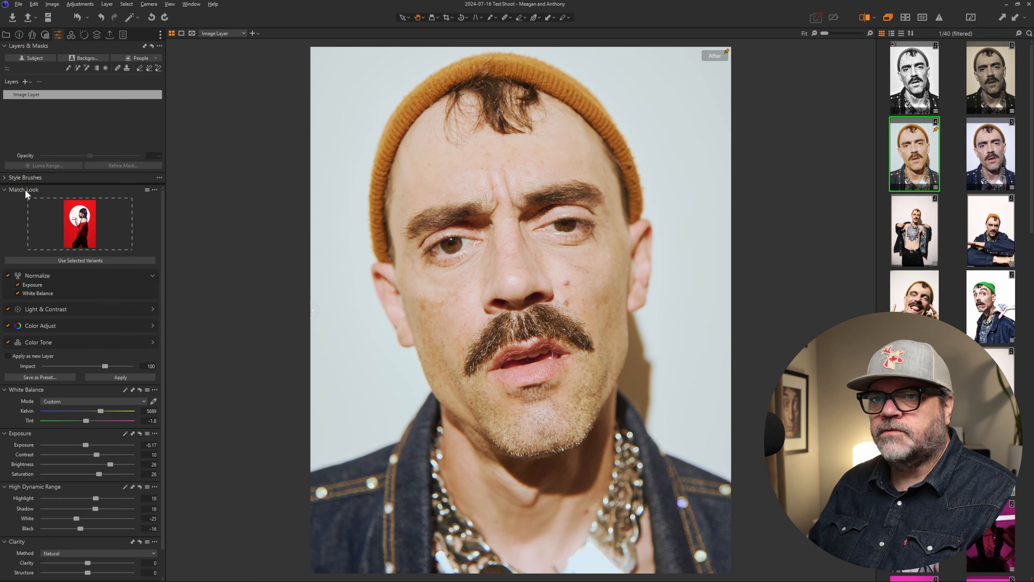
left_click(70, 260)
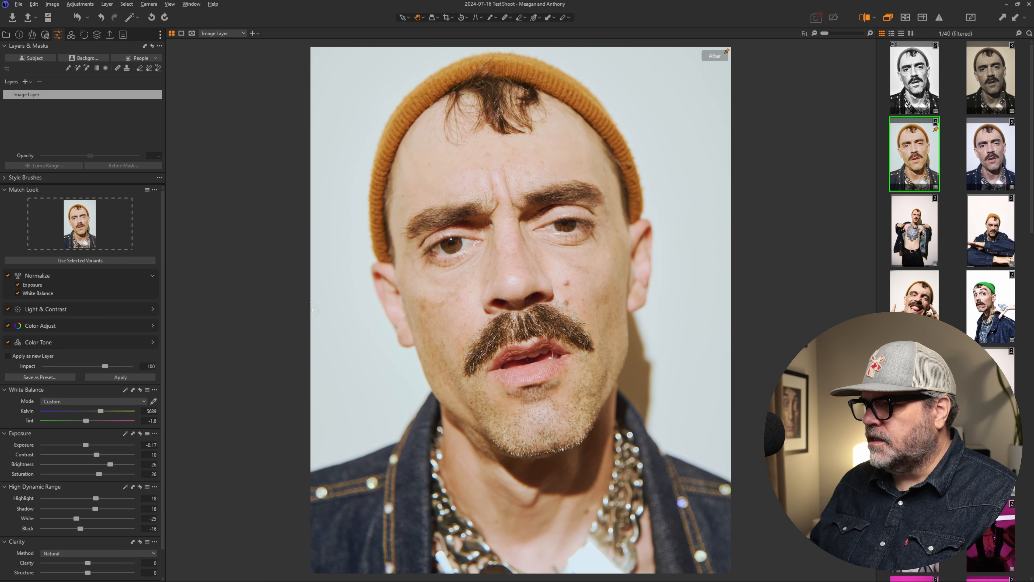
left_click(915, 536)
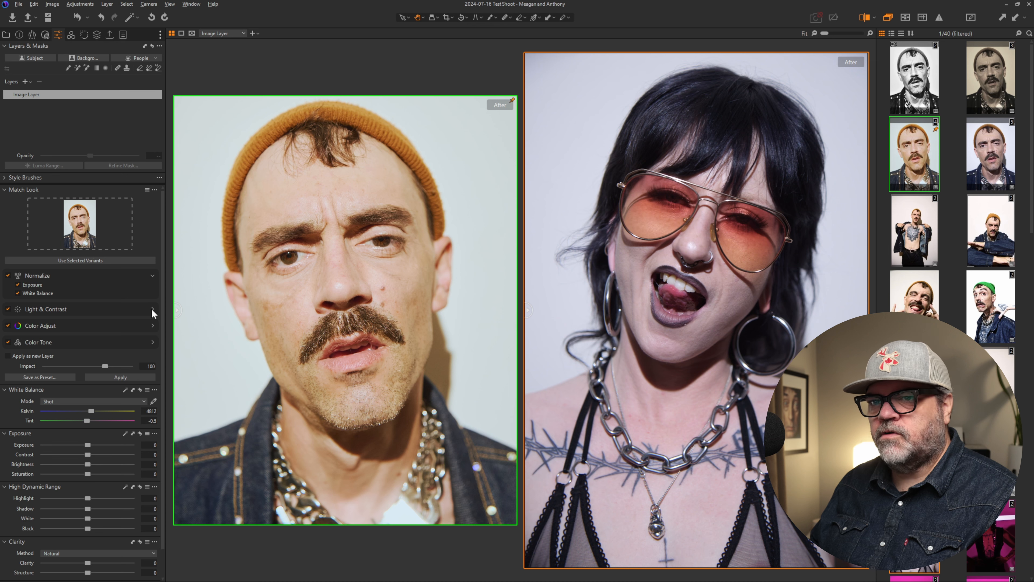
left_click(119, 375)
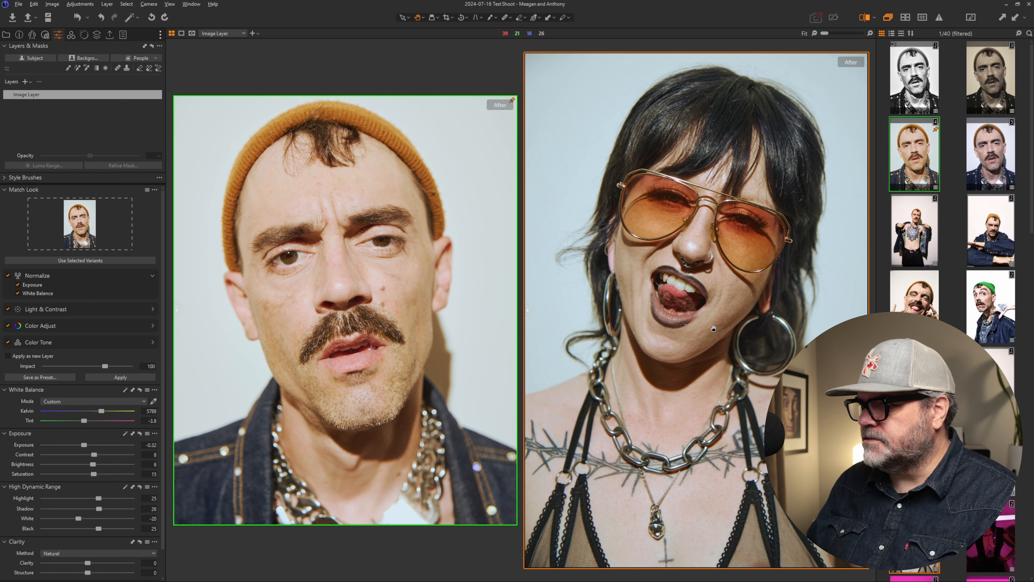
Step: Apply the matched look to the full-length shirtless photo and, as a batch, to three other white-background beanie photos
left_click(991, 383)
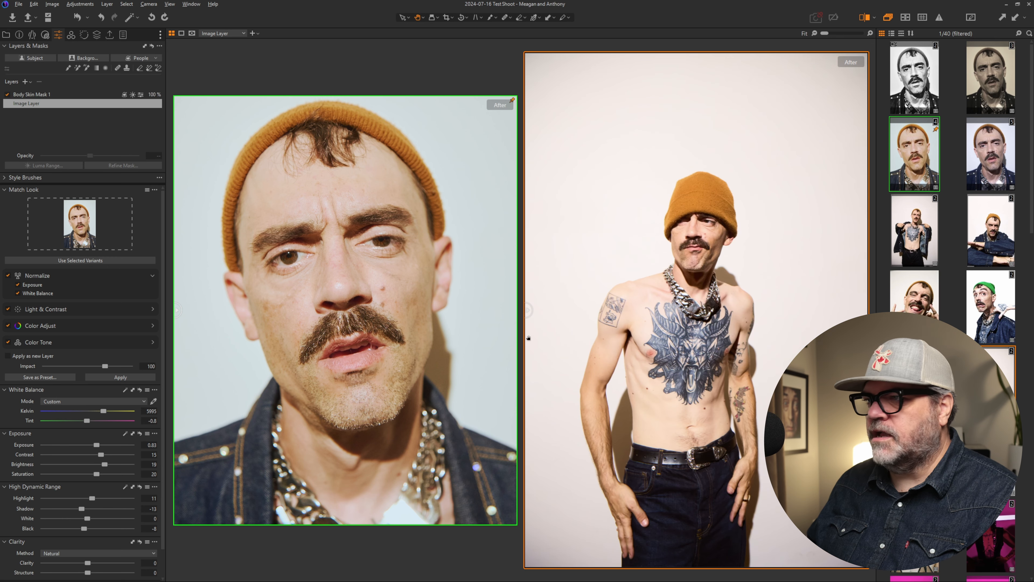
left_click(132, 377)
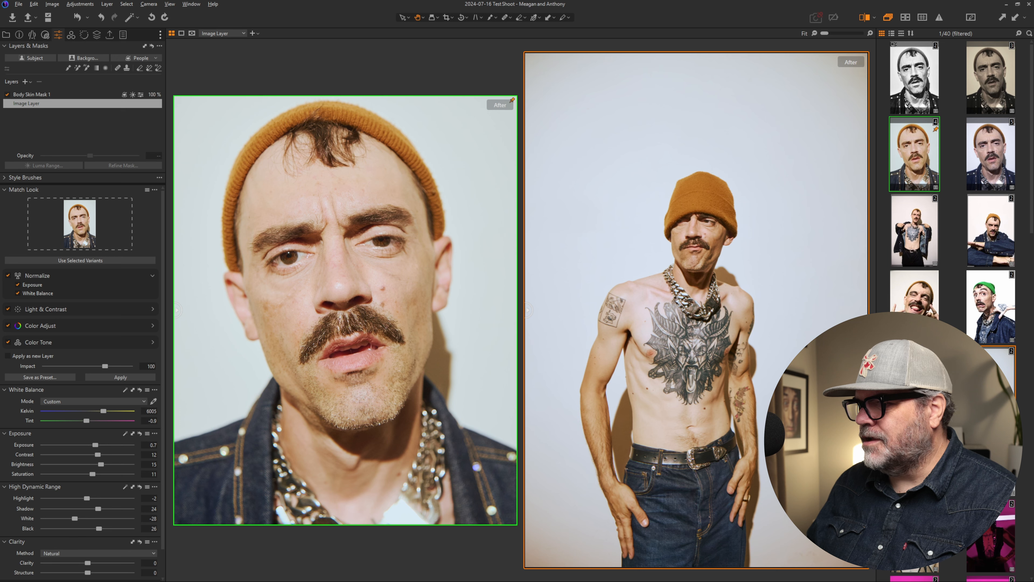
left_click(915, 460)
left_click(931, 302, "ctrl")
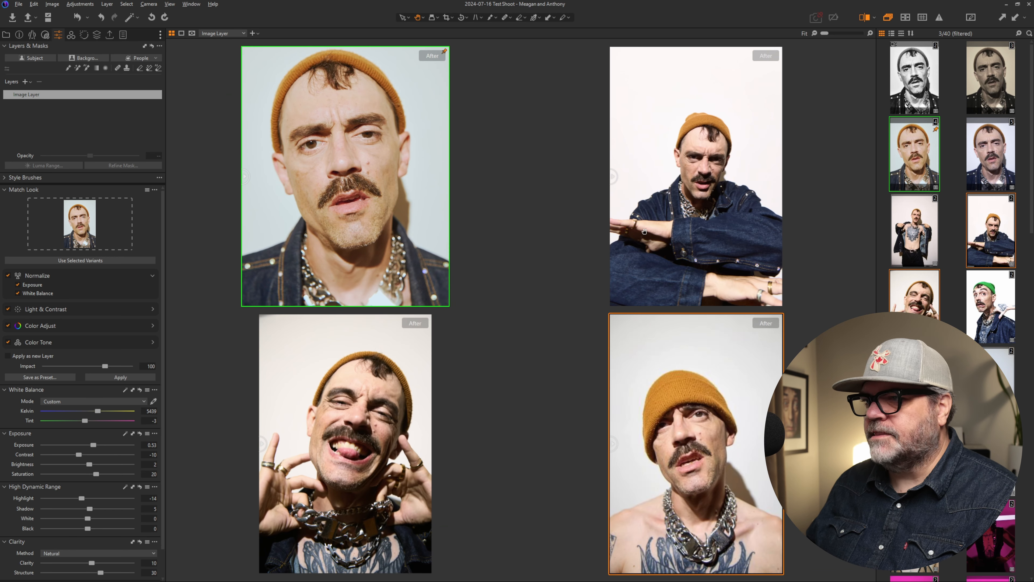
left_click(126, 378)
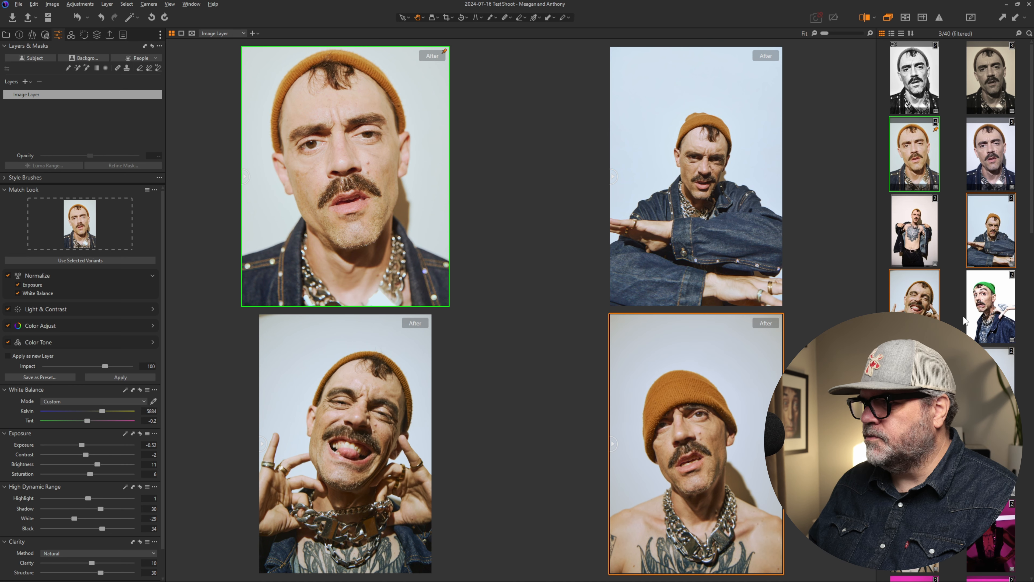
Step: Make the black-and-white beanie portrait the Match Look reference and the compare variant, and view it beside the sepia version
left_click(985, 241, "ctrl")
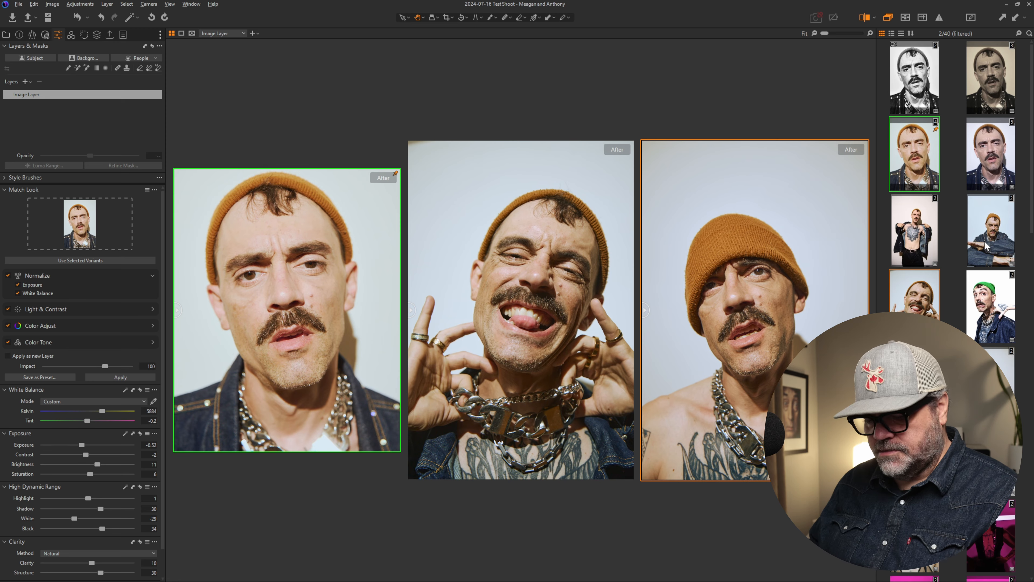
key("ctrl+t")
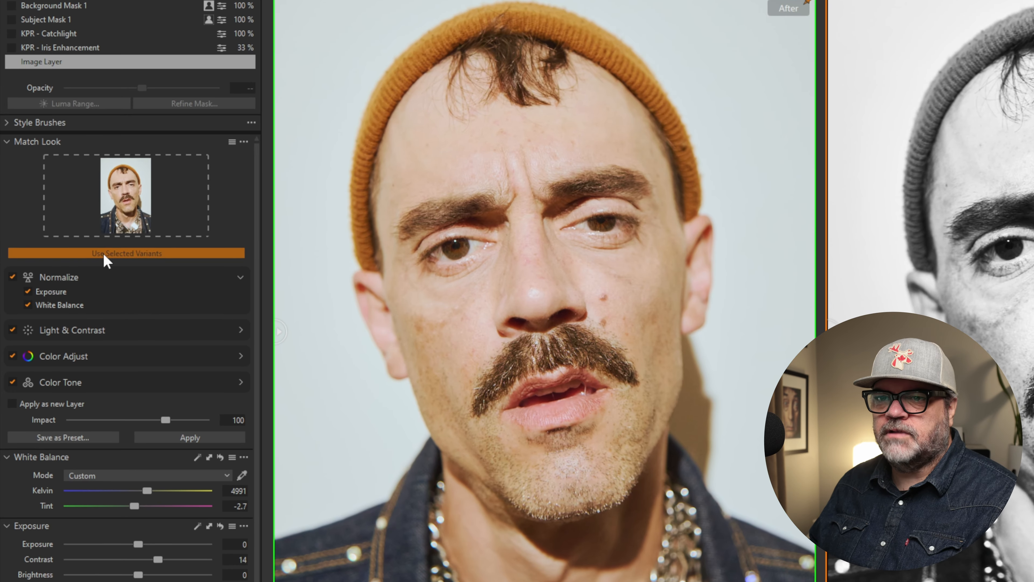
left_click(67, 264)
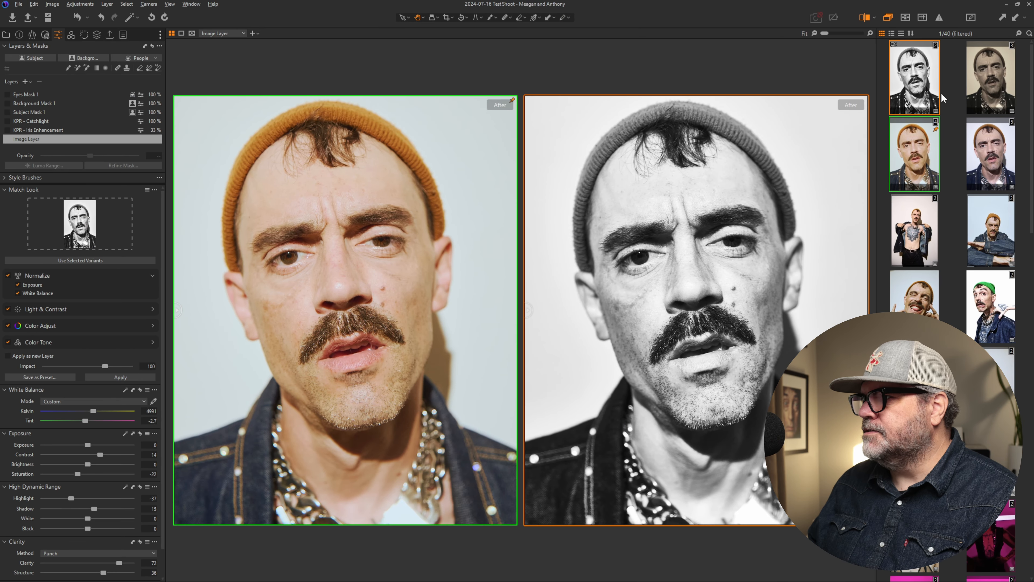
left_click(947, 90)
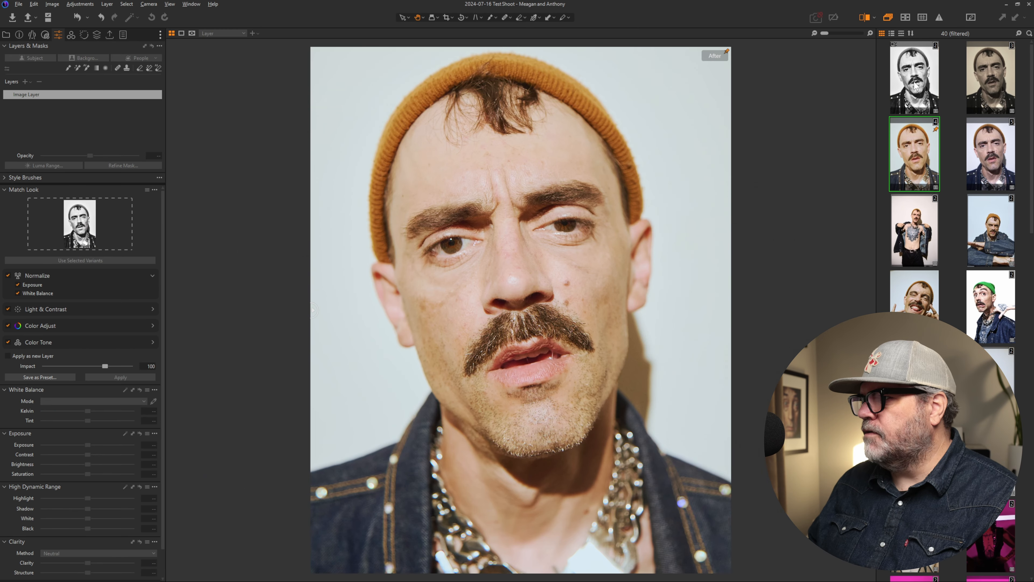
left_click(915, 83)
key("Return")
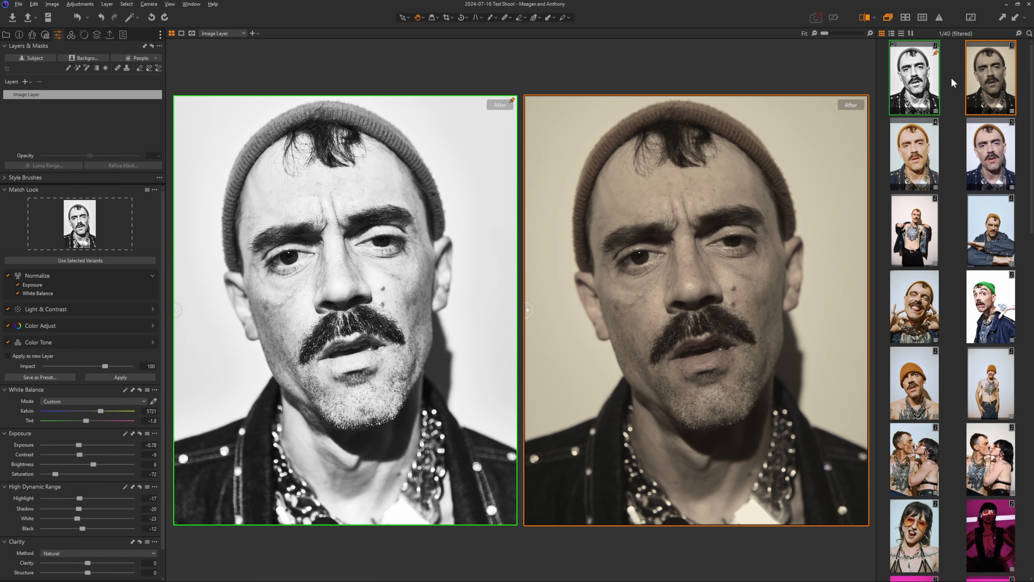